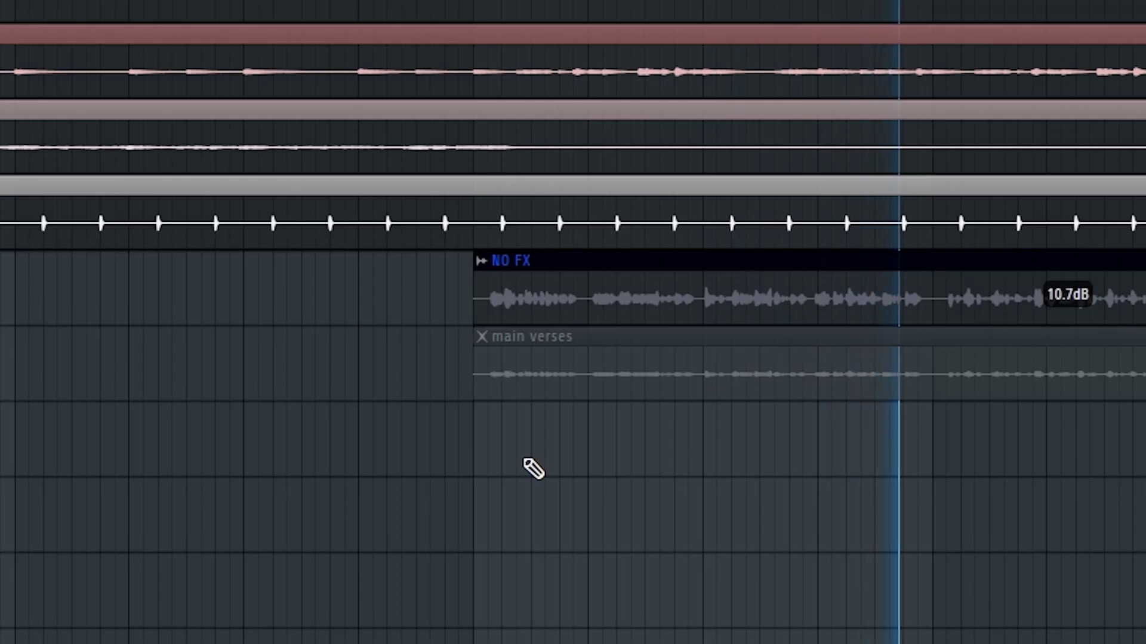
scroll(572, 322, down, 4)
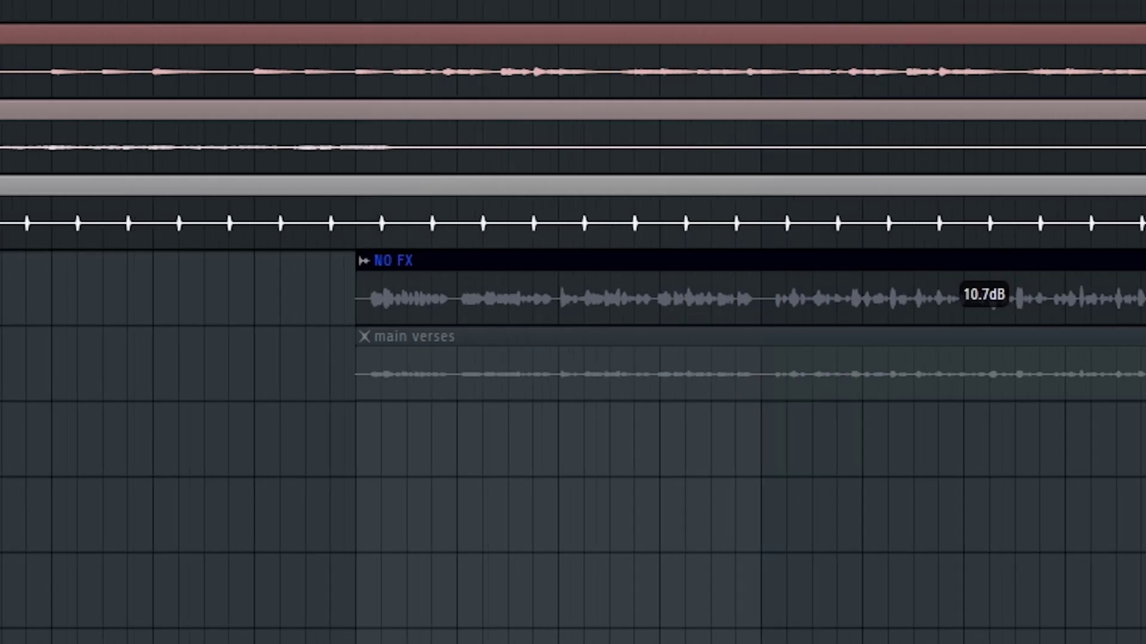
scroll(573, 322, down, 3)
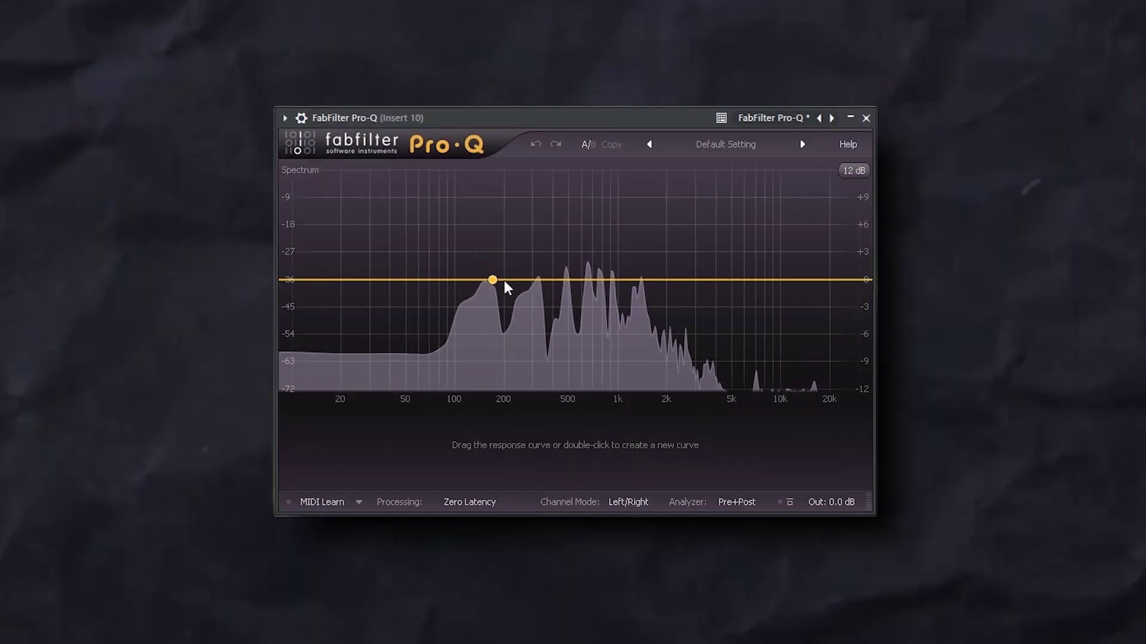
Add a wide bell boost to the vocal EQ at about 4.5 kHz, with about 9 dB of gain and a Q of 0.245
drag(597, 278, 714, 225)
scroll(650, 196, down, 8)
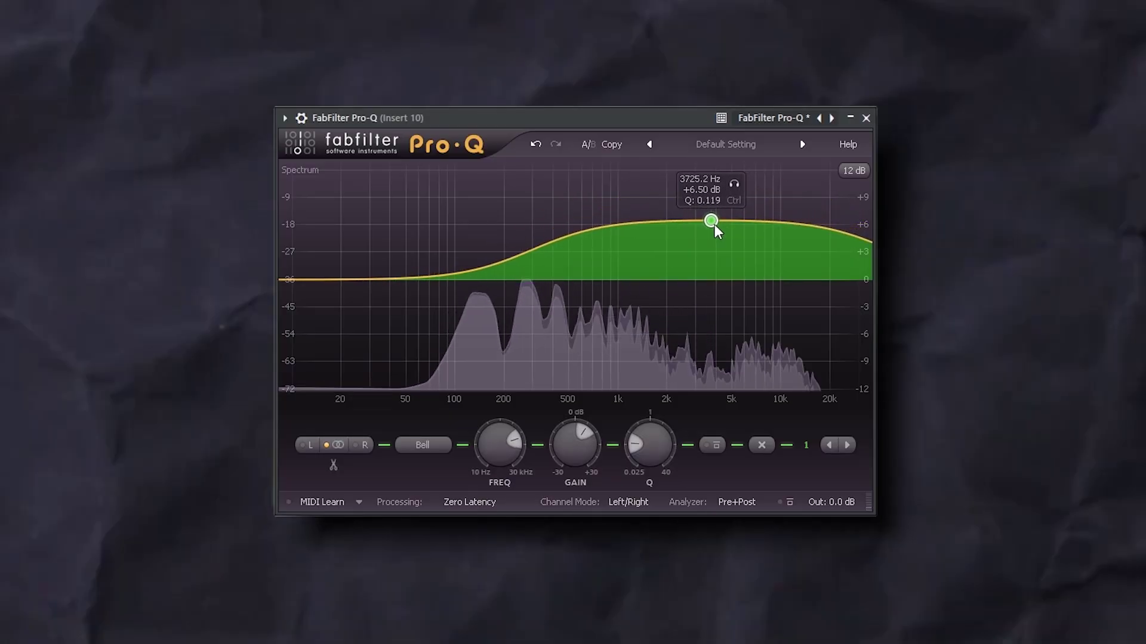
scroll(714, 223, up, 1)
scroll(715, 221, up, 2)
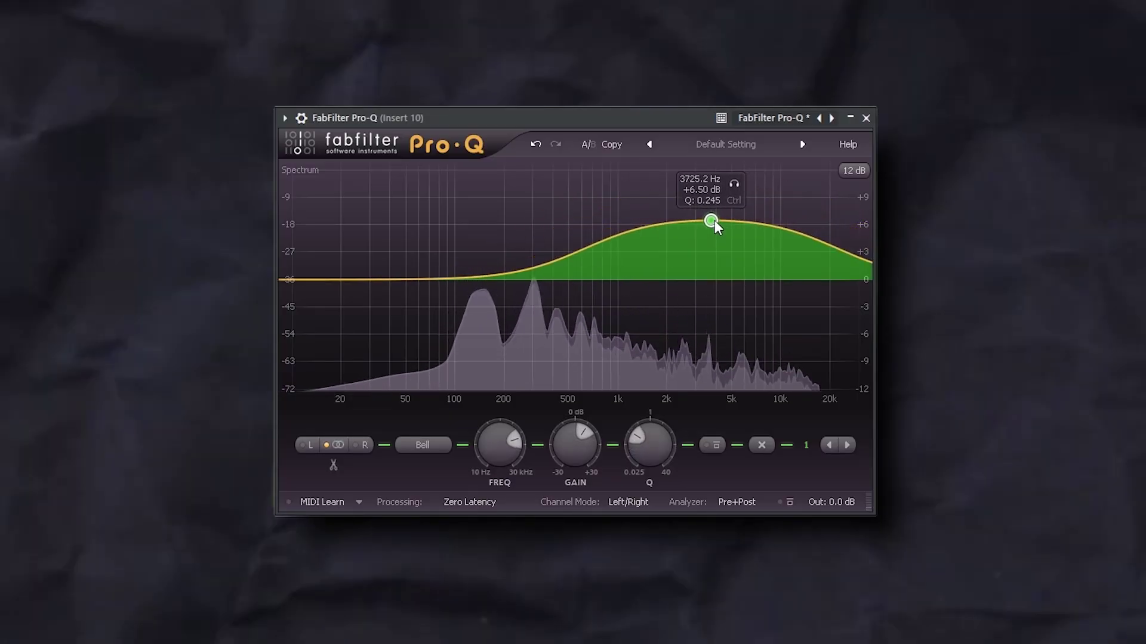
drag(714, 221, 728, 195)
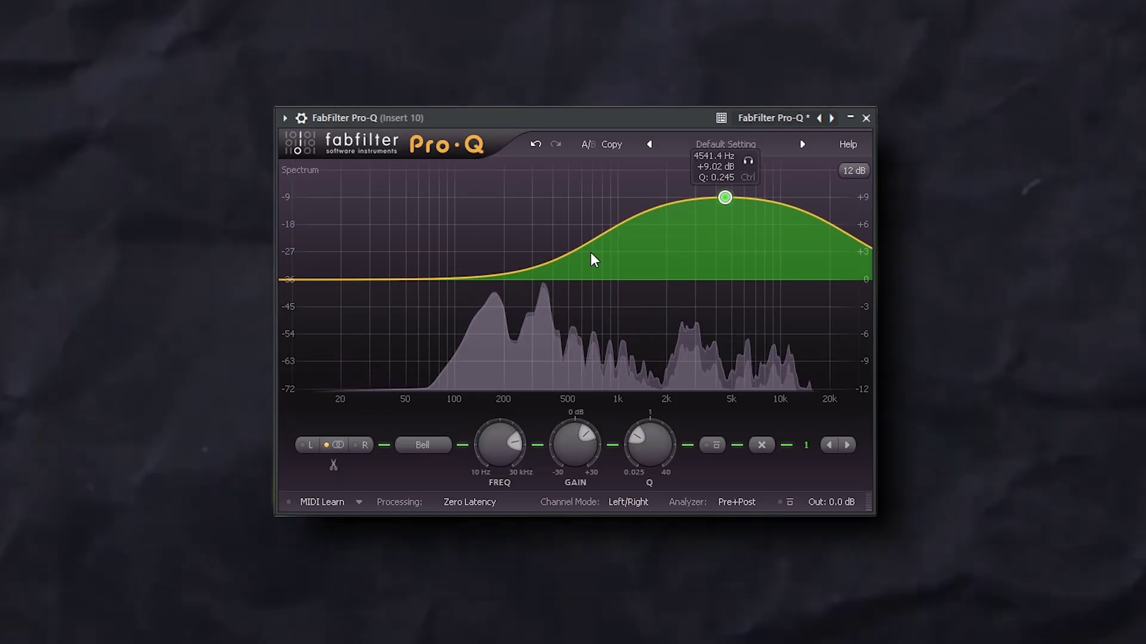
Add and adjust a subtle low bell band near 150 Hz, and reduce the high-frequency boost to about 4.9 dB around 3.86 kHz
drag(591, 245, 501, 290)
drag(724, 198, 722, 233)
drag(484, 291, 485, 297)
drag(723, 227, 716, 238)
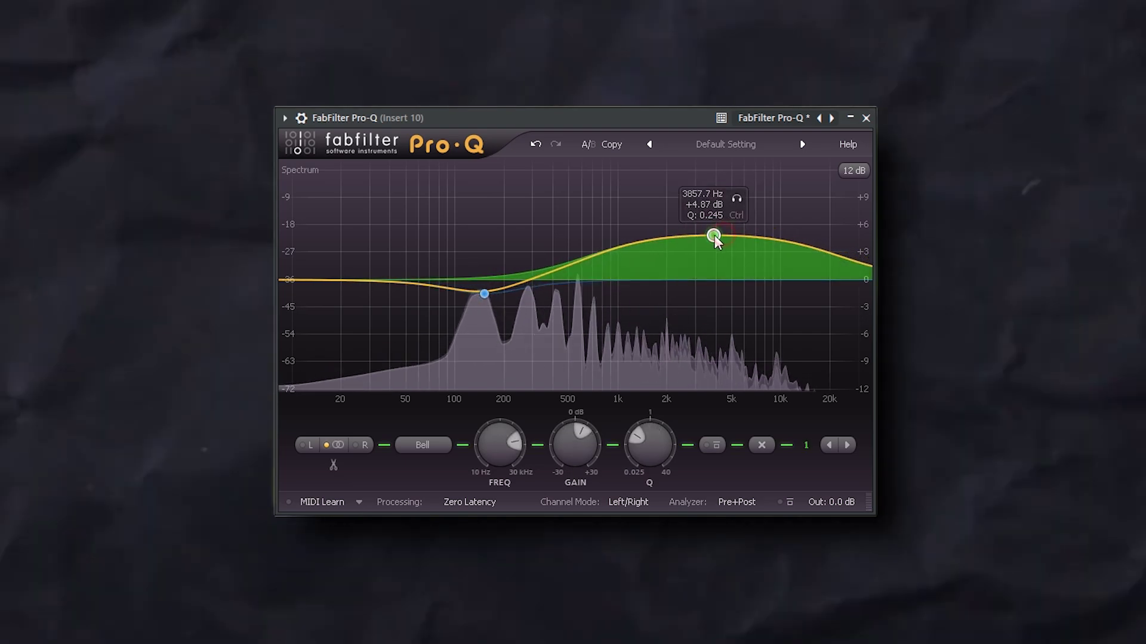
drag(484, 293, 486, 296)
drag(485, 296, 485, 280)
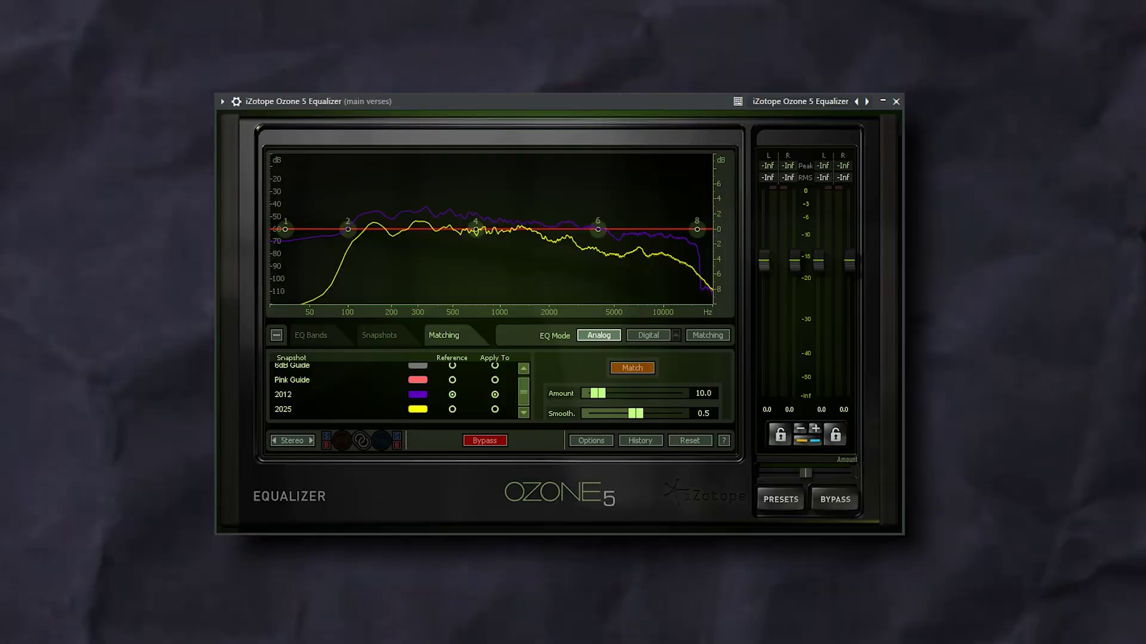
Delete the stored 2012 and 2025 spectrum snapshots from the Ozone 5 Equalizer
click(378, 335)
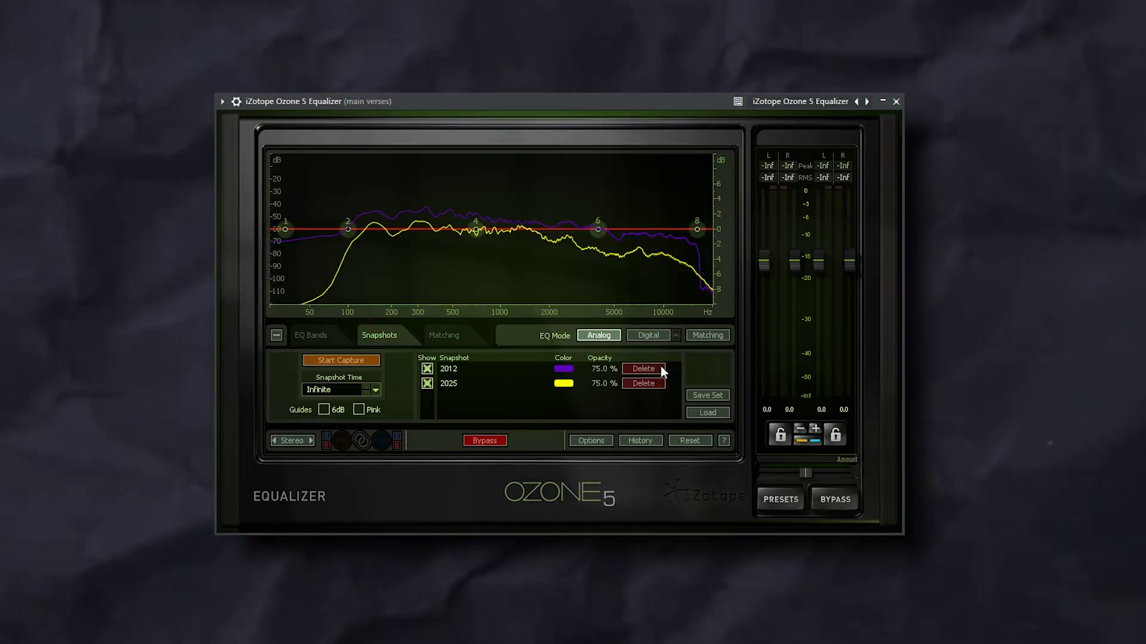
click(643, 368)
click(655, 370)
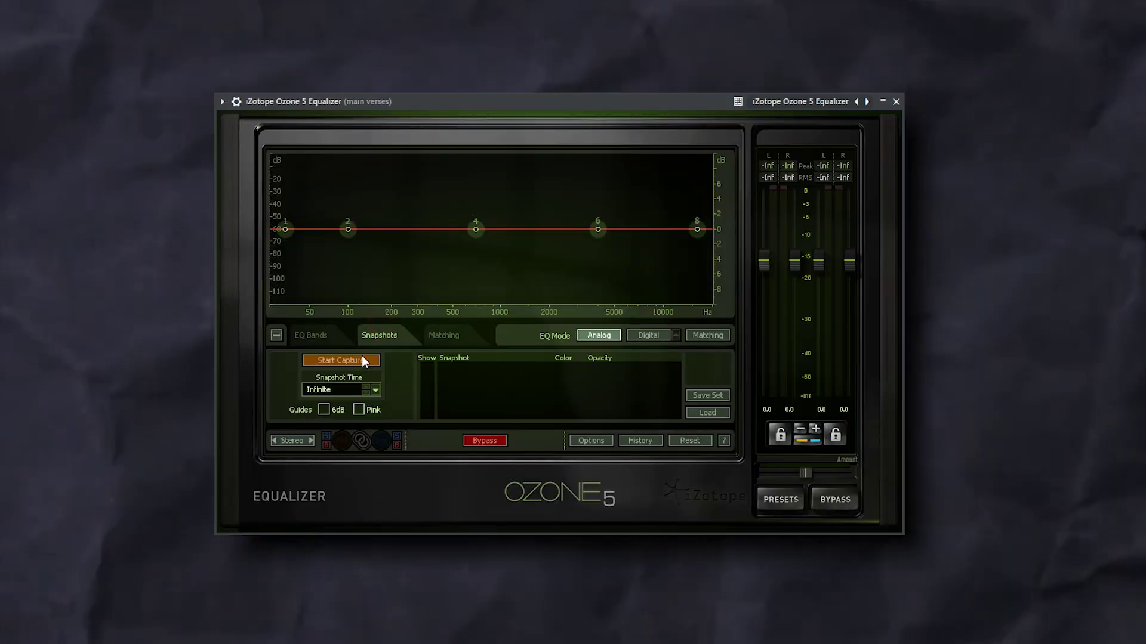
Capture a spectrum snapshot of the old reference vocal during playback and name it Old Vox Ref
click(361, 359)
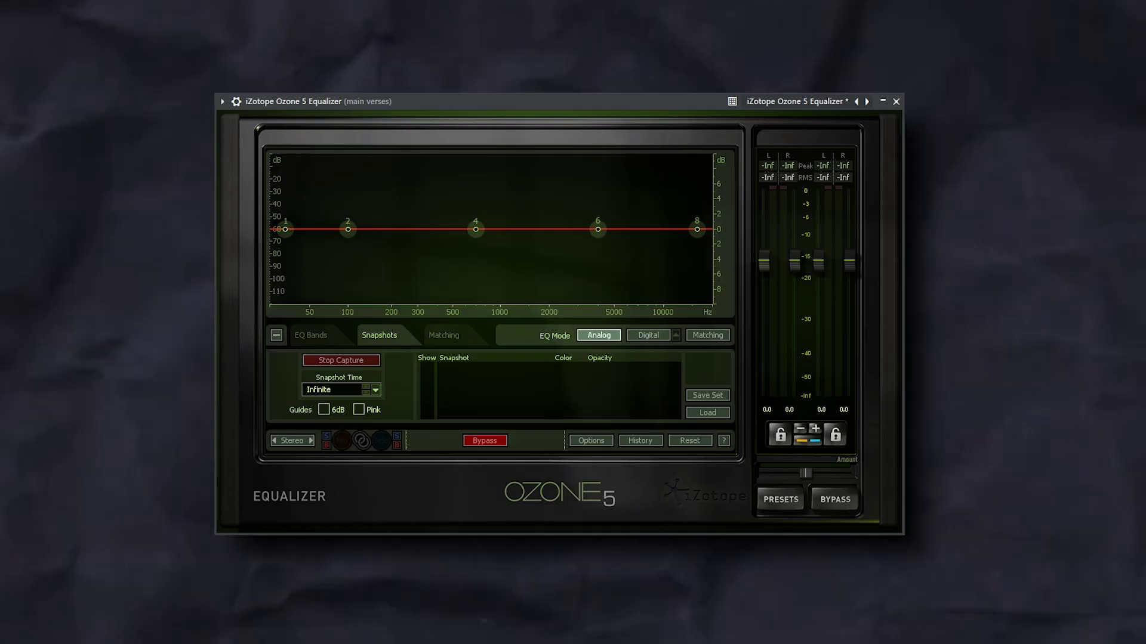
key(space)
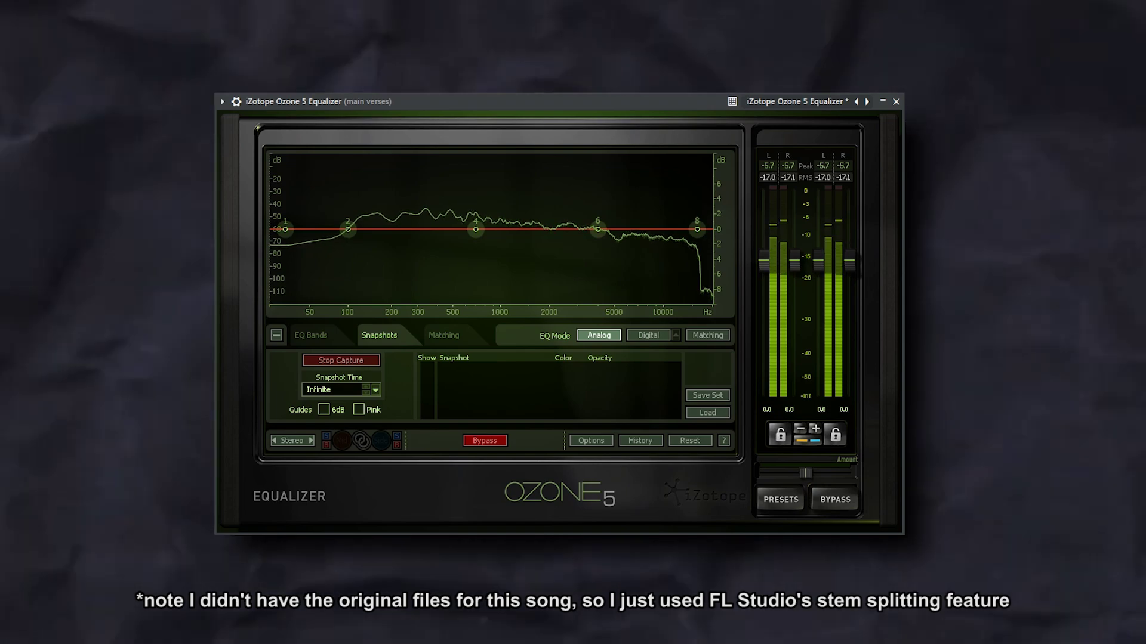
click(372, 360)
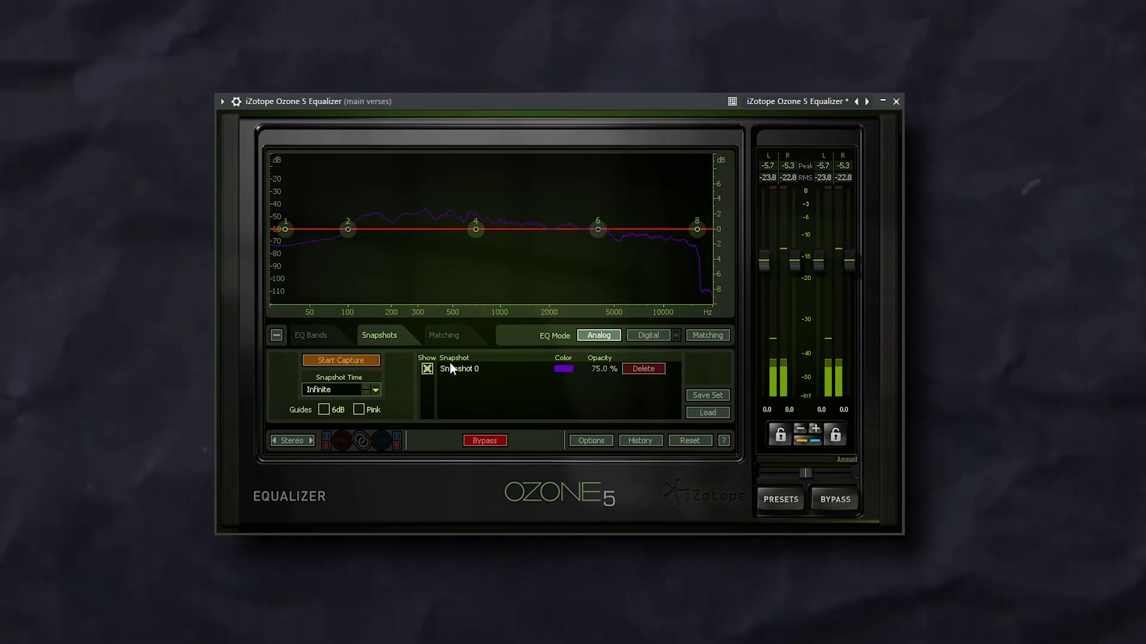
double_click(457, 368)
text(Ol)
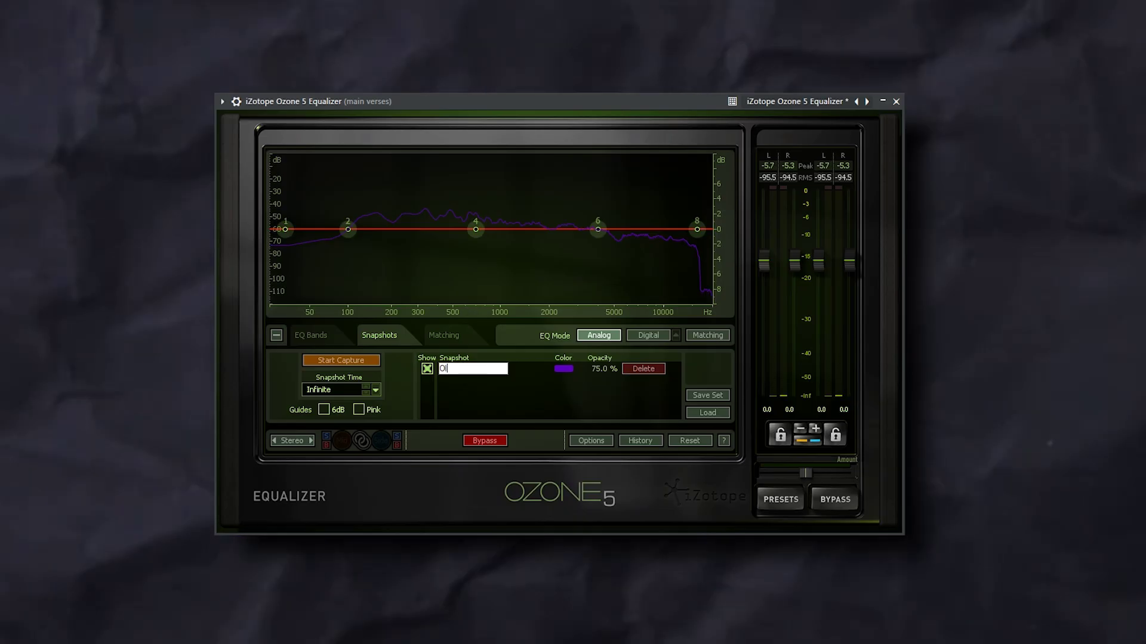
text(d Vox Ref)
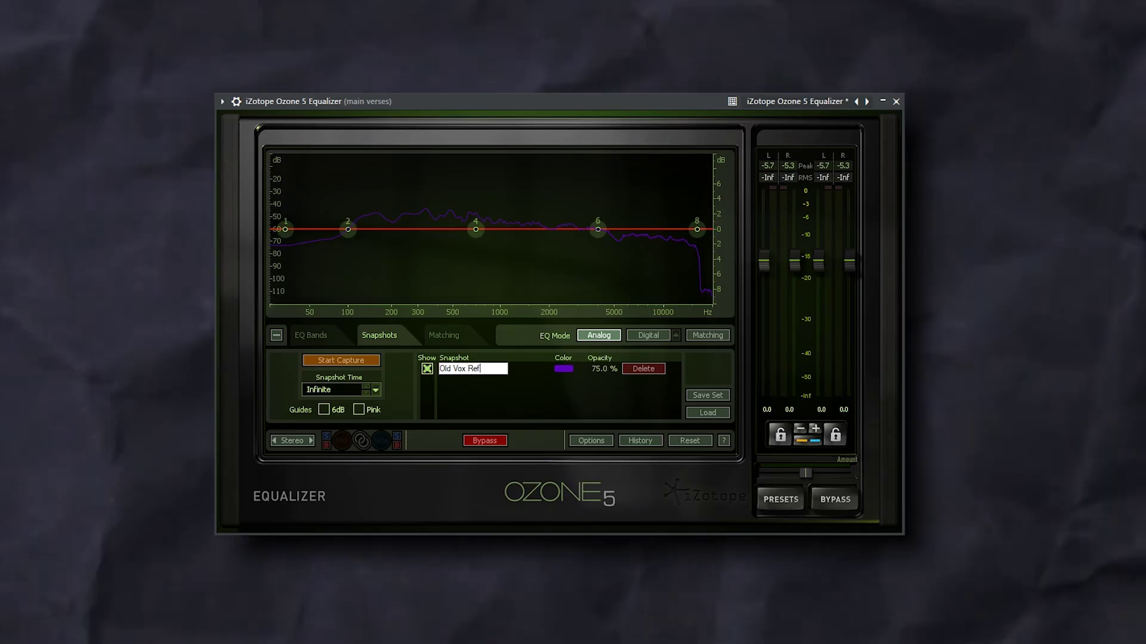
key(Return)
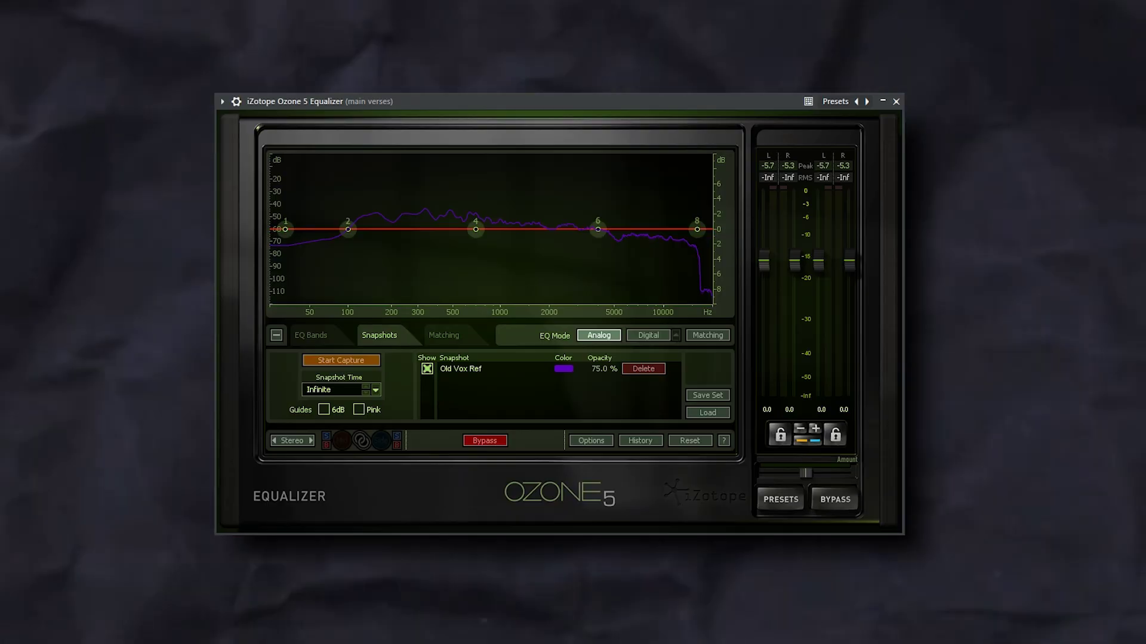
Play the new vocal, capture a second spectrum snapshot of it, and name the snapshot New Vox
key(space)
click(358, 362)
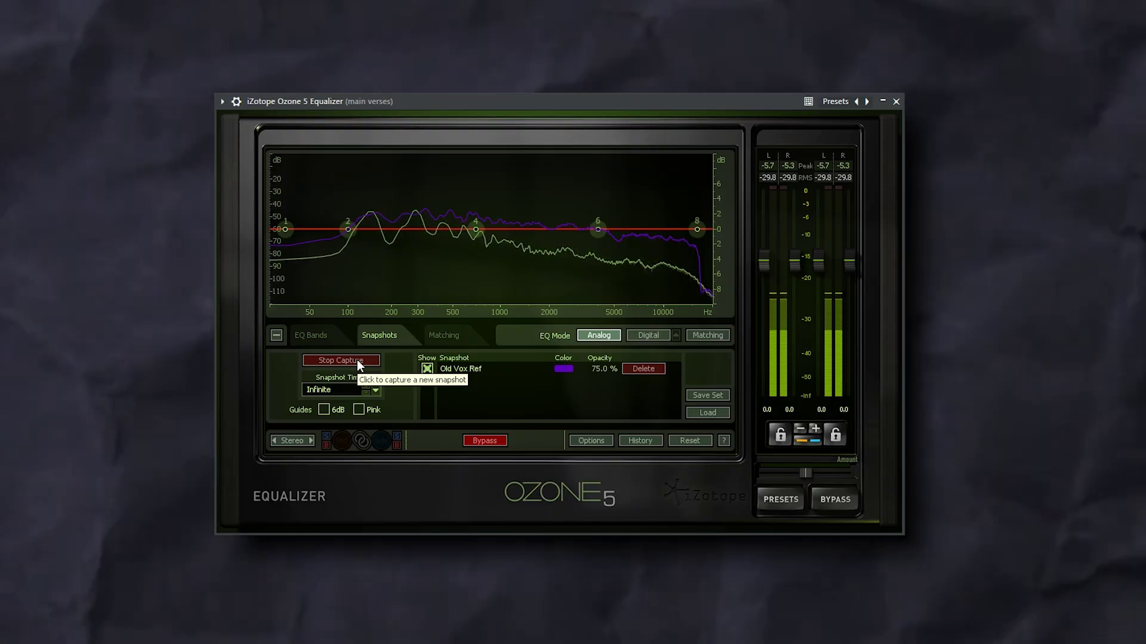
click(357, 360)
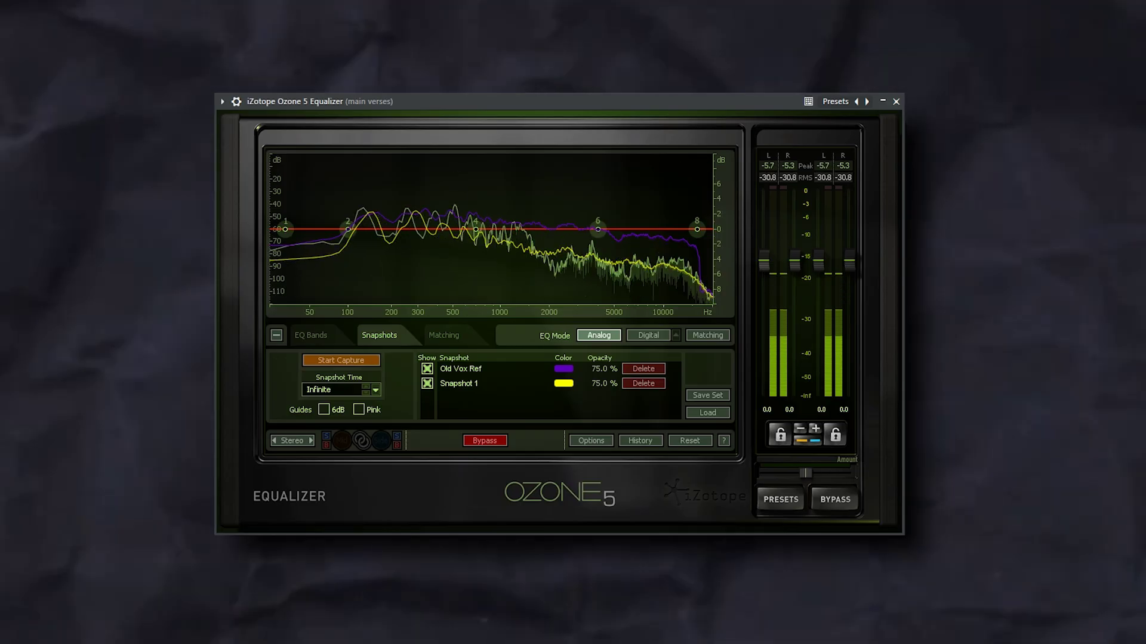
double_click(467, 385)
text(New Vox)
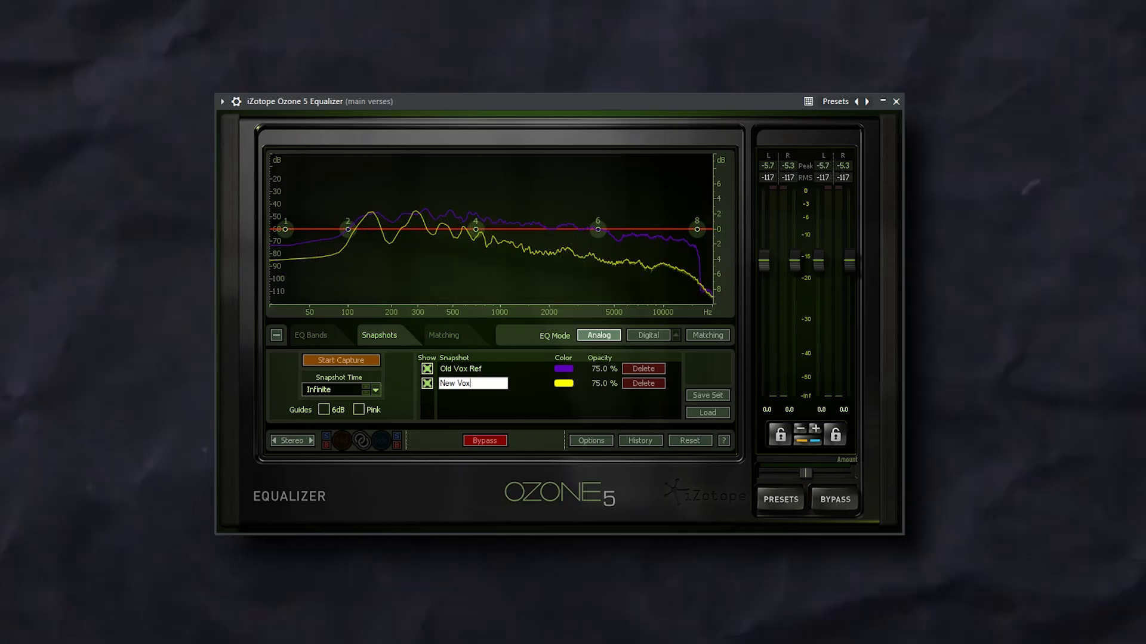
key(Return)
Match the EQ with Old Vox Ref as the reference, applied to New Vox
click(456, 340)
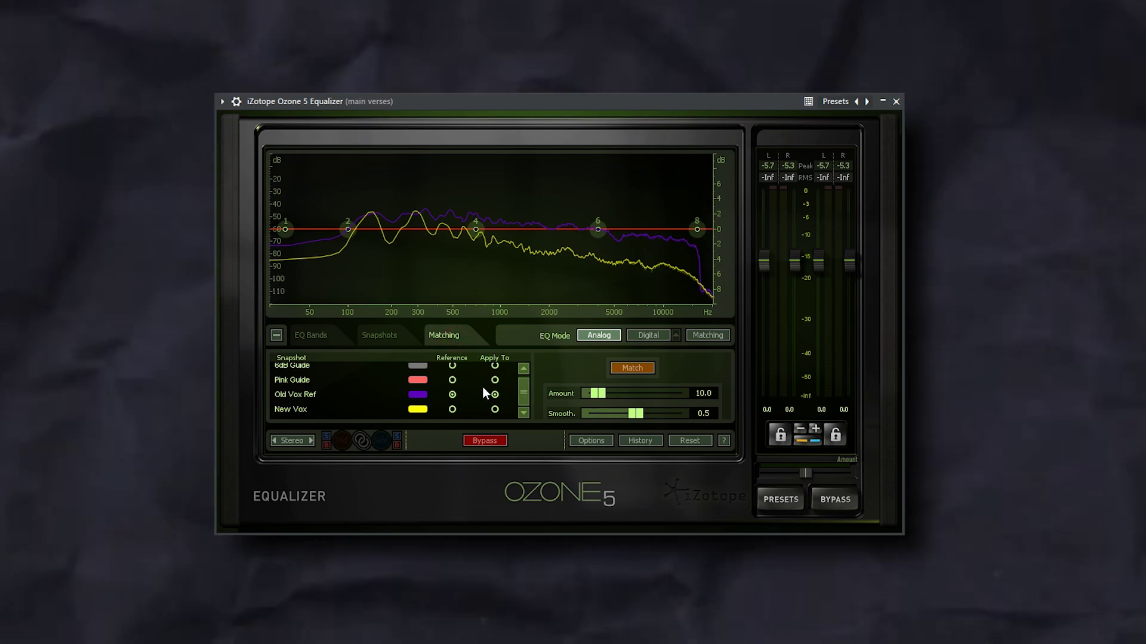
click(498, 410)
click(638, 366)
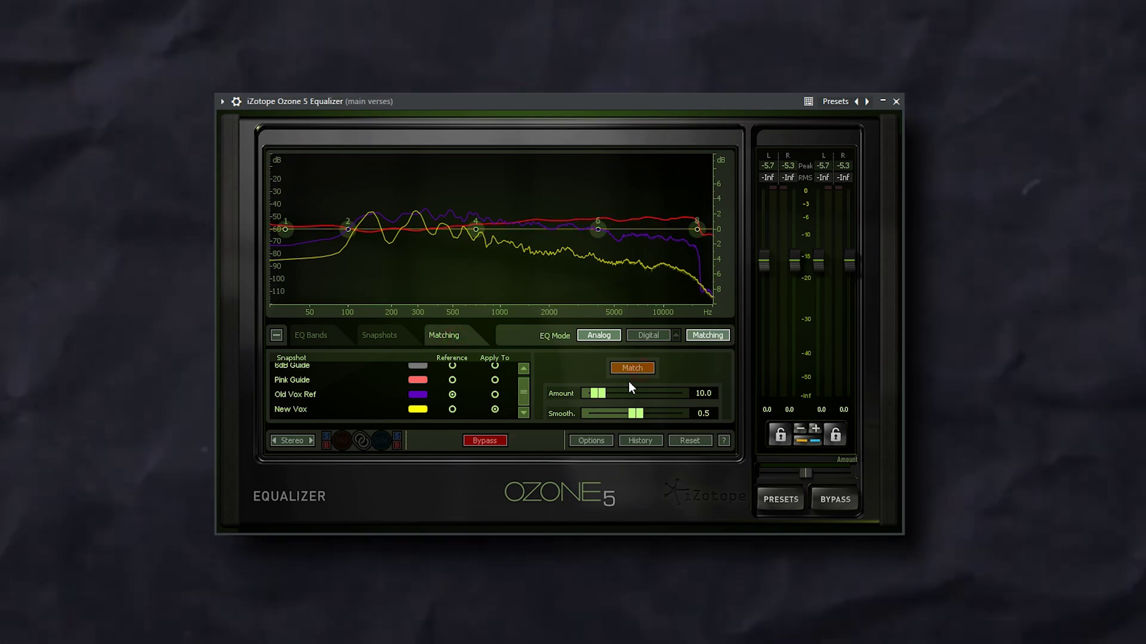
Set the matching smoothing to 0.2 and the match amount to roughly mid-range, staying in Analog EQ mode
drag(596, 394, 670, 390)
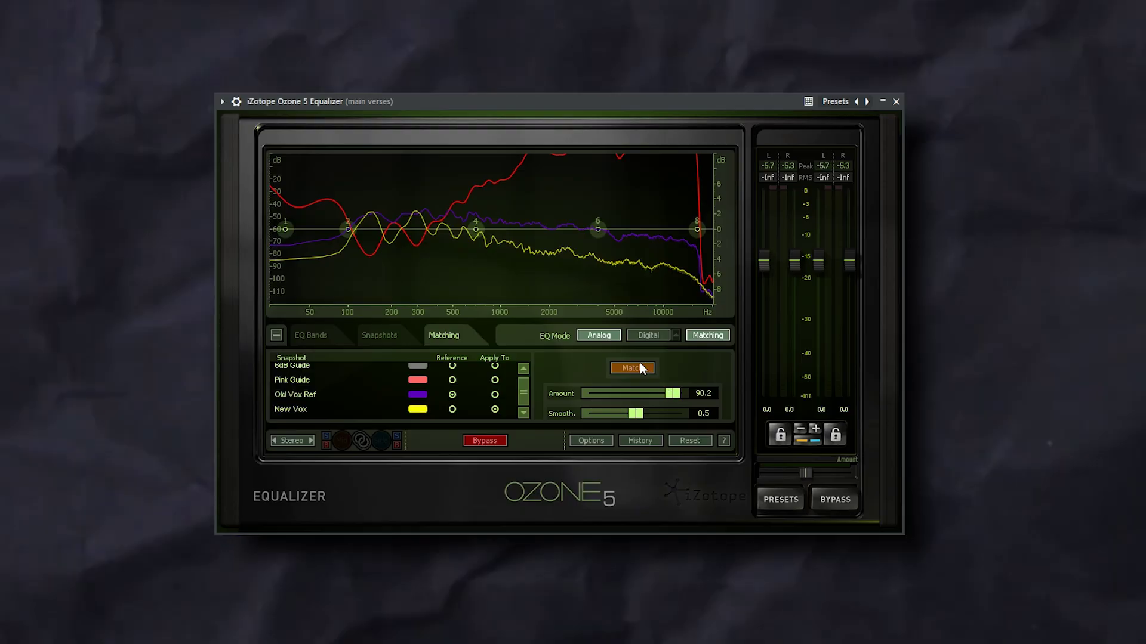
drag(636, 413, 608, 413)
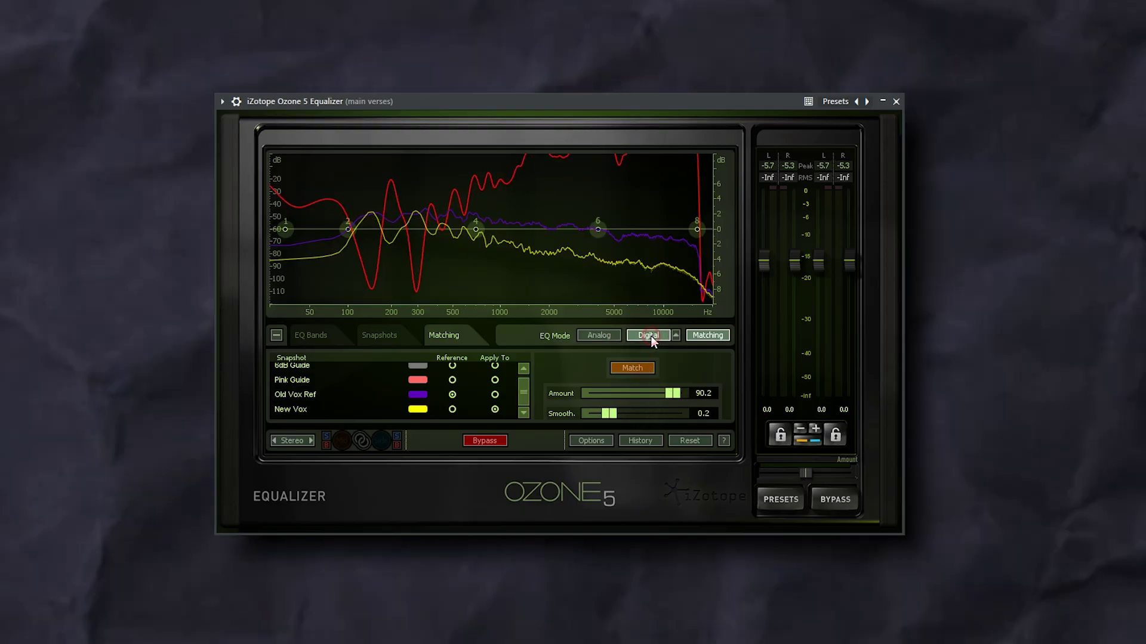
click(649, 335)
click(605, 337)
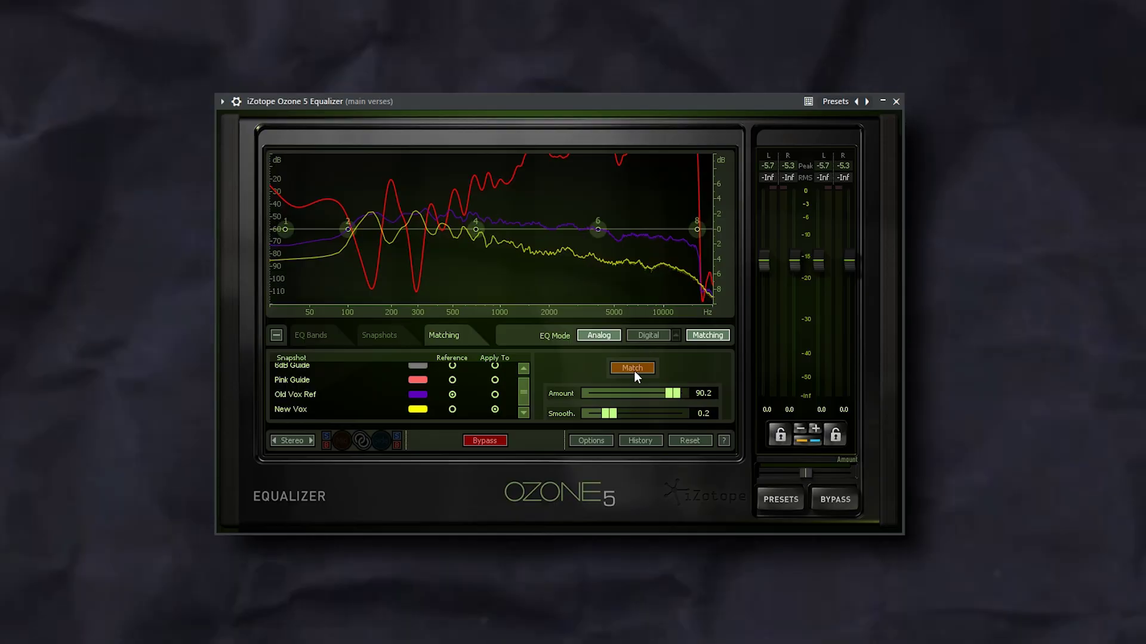
drag(673, 394, 634, 395)
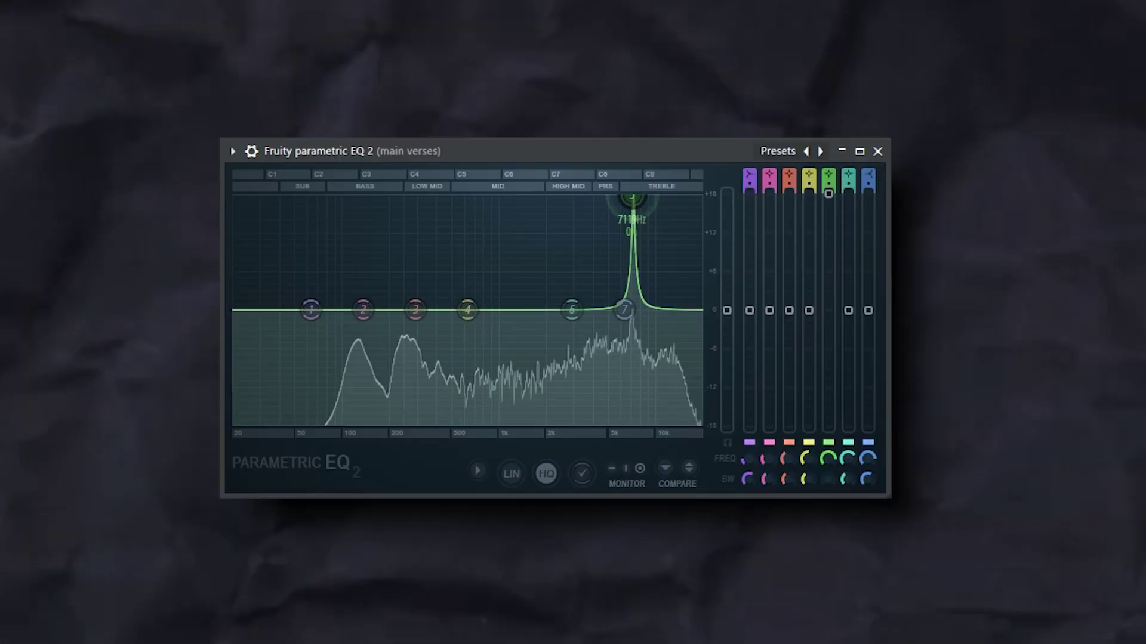
Locate harsh resonances with narrow boosts on bands 5 and 6, and cut both slightly at about 7.1 kHz and 2.7 kHz
drag(633, 197, 632, 197)
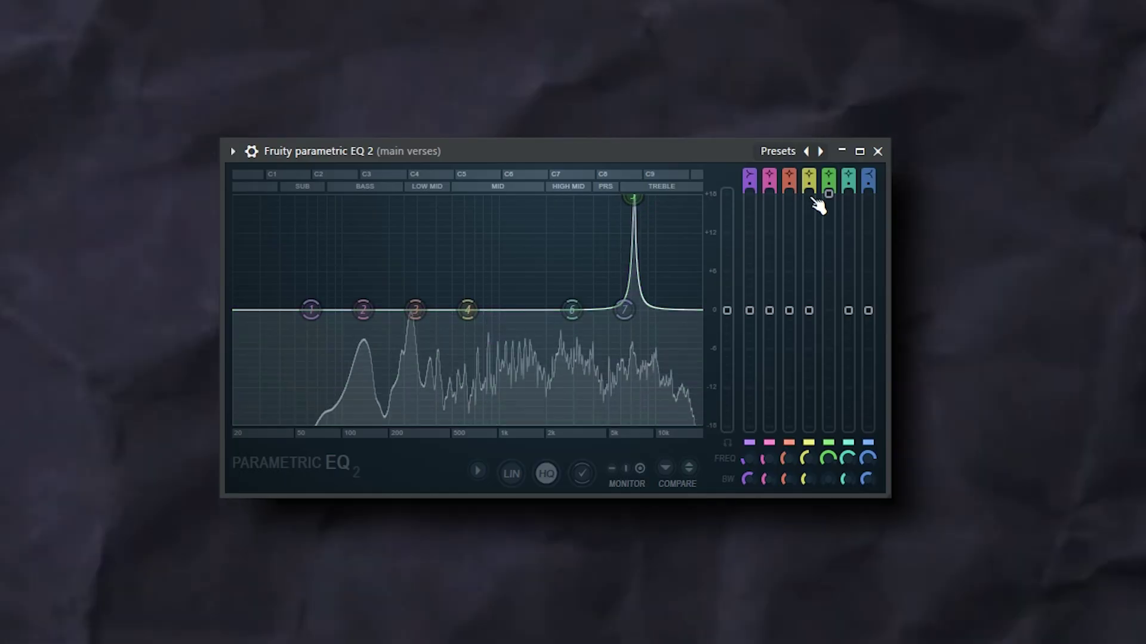
drag(633, 197, 567, 196)
scroll(577, 209, down, 10)
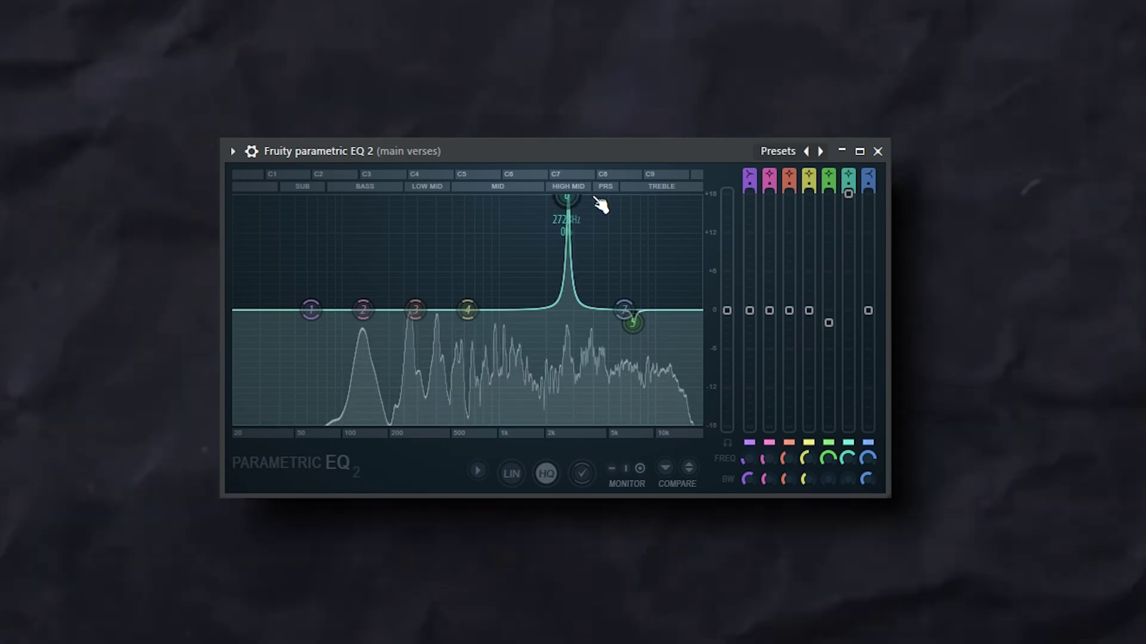
drag(848, 194, 849, 327)
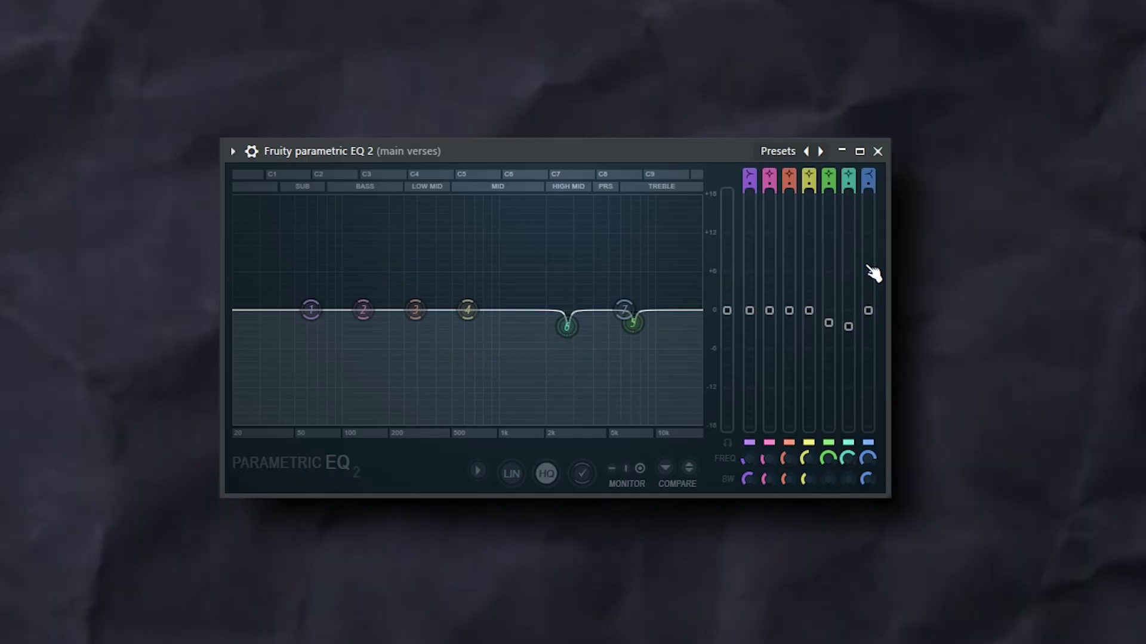
mouse_move(749, 479)
mouse_down()
mouse_move(748, 469)
mouse_move(749, 494)
mouse_move(742, 471)
mouse_move(744, 482)
mouse_up()
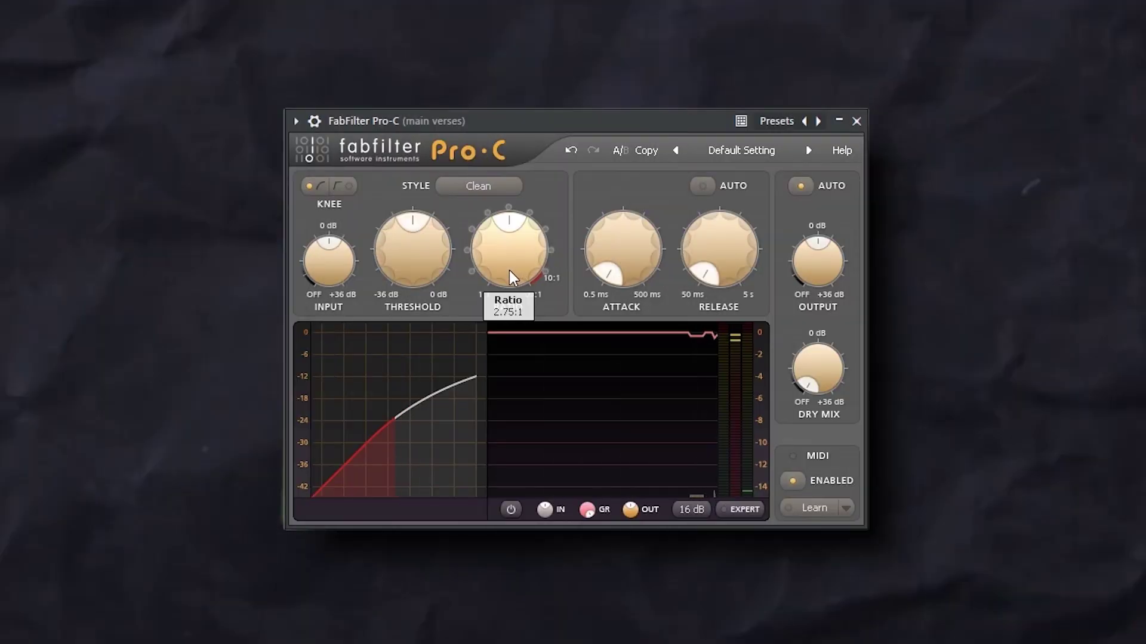
Raise the Pro-C ratio, set the attack to about 2.84 ms, enable auto release, and lower the threshold
drag(510, 270, 515, 231)
drag(596, 245, 613, 237)
drag(709, 262, 706, 241)
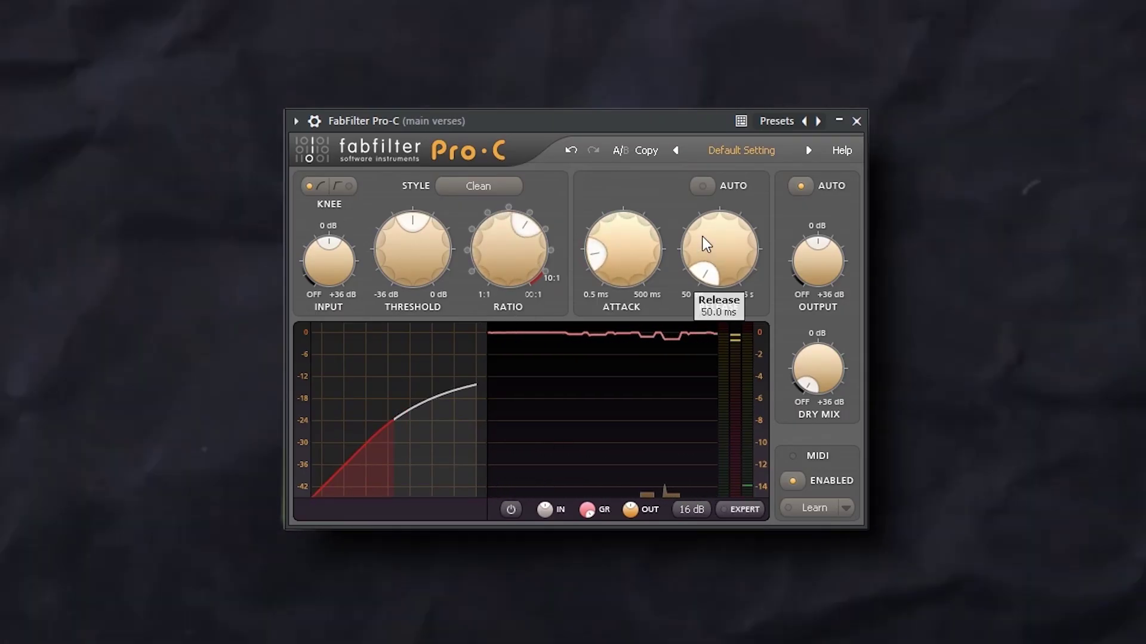
click(702, 187)
drag(603, 266, 604, 256)
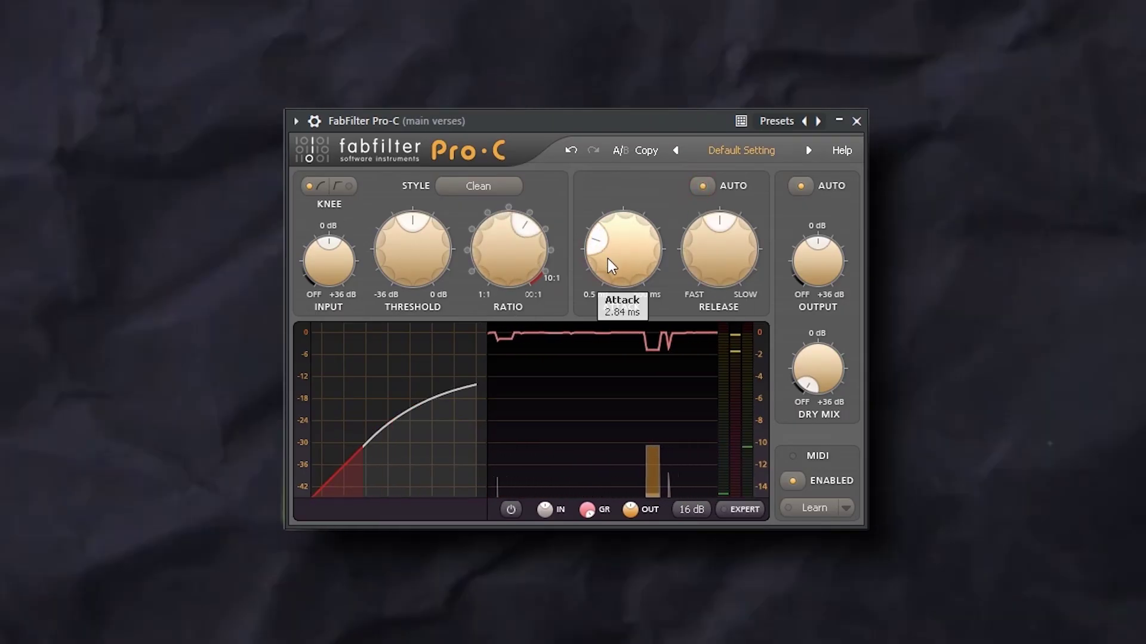
drag(412, 257, 424, 293)
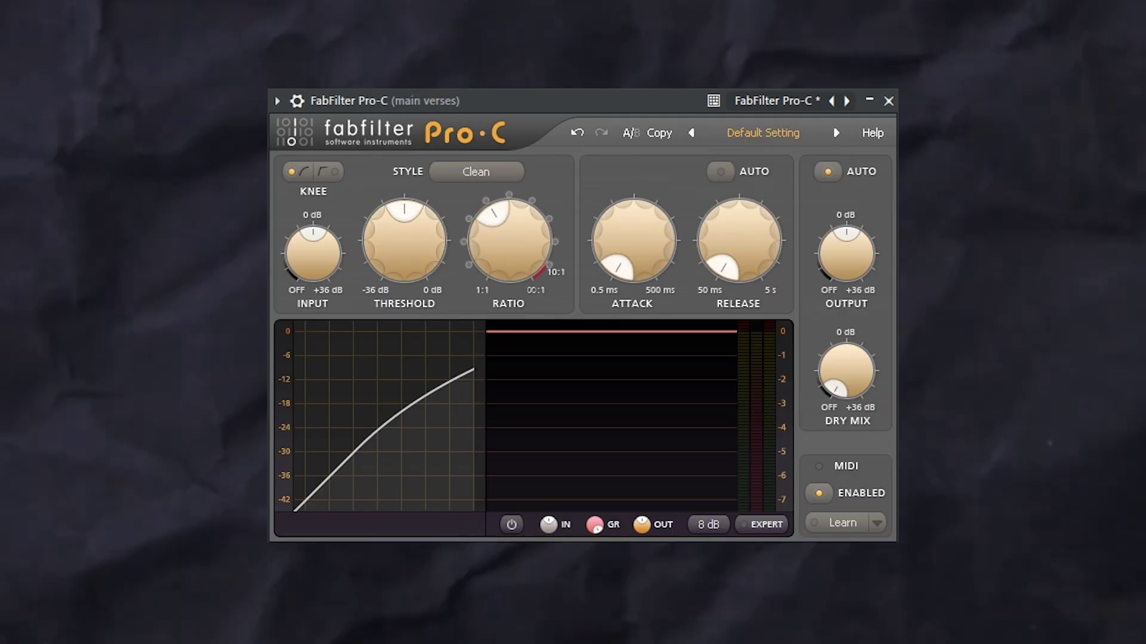
Lower the threshold to about -25.7 dB on the compressor with the 8 dB display range
mouse_move(409, 248)
mouse_down()
mouse_move(401, 283)
mouse_move(396, 260)
mouse_move(403, 269)
mouse_up()
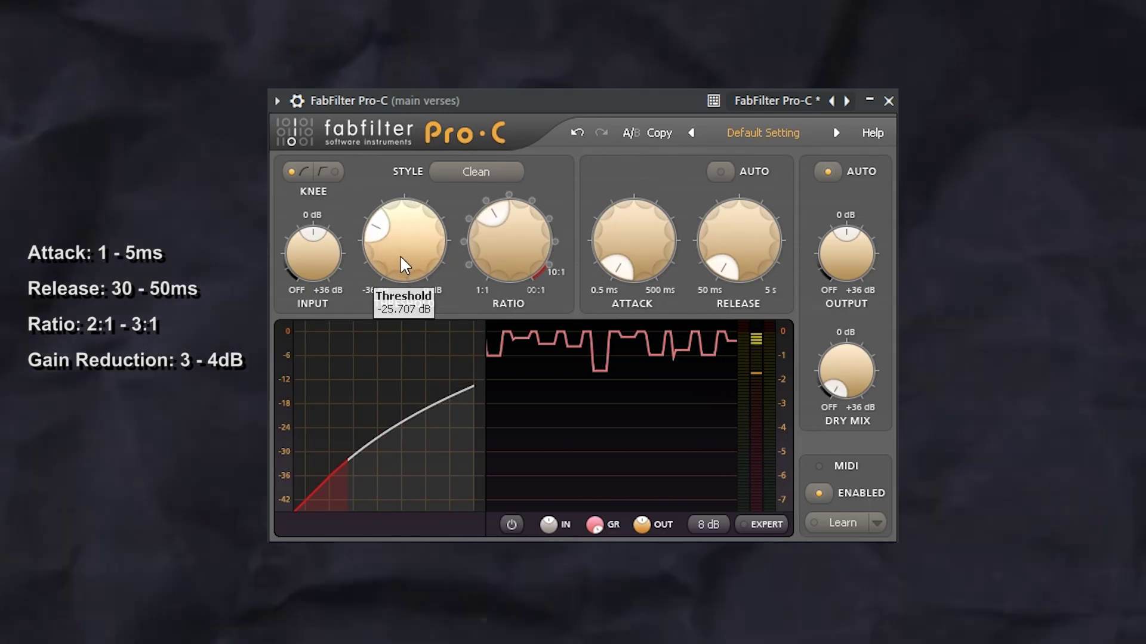
click(403, 253)
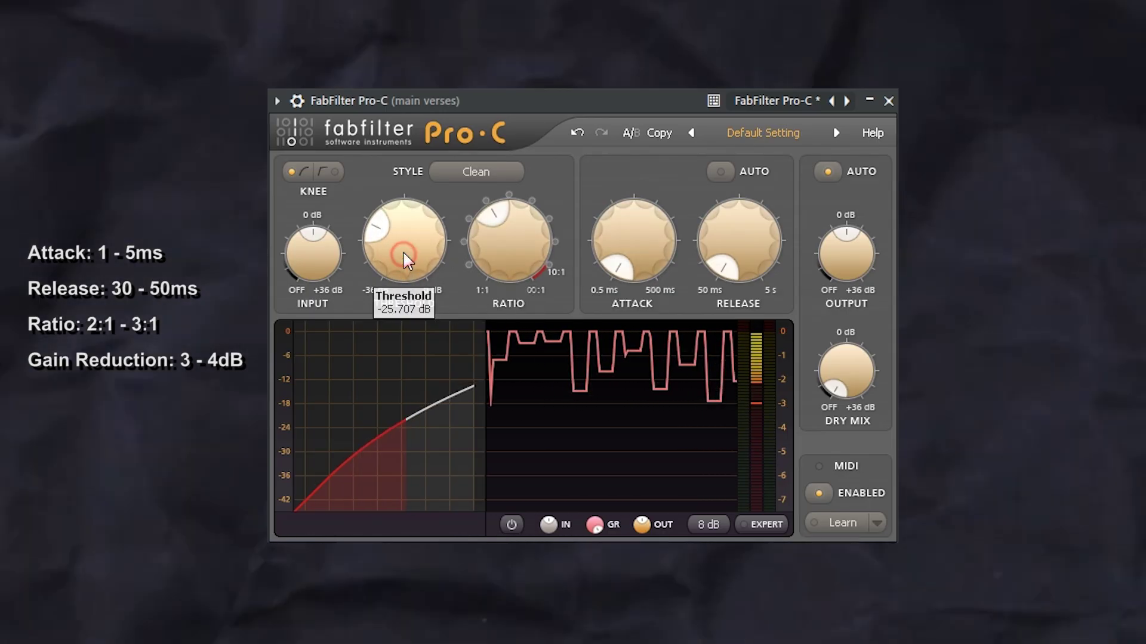
Set the first Pro-C's attack to 2 ms, keep the release at 50 ms, and readjust the threshold
mouse_move(616, 240)
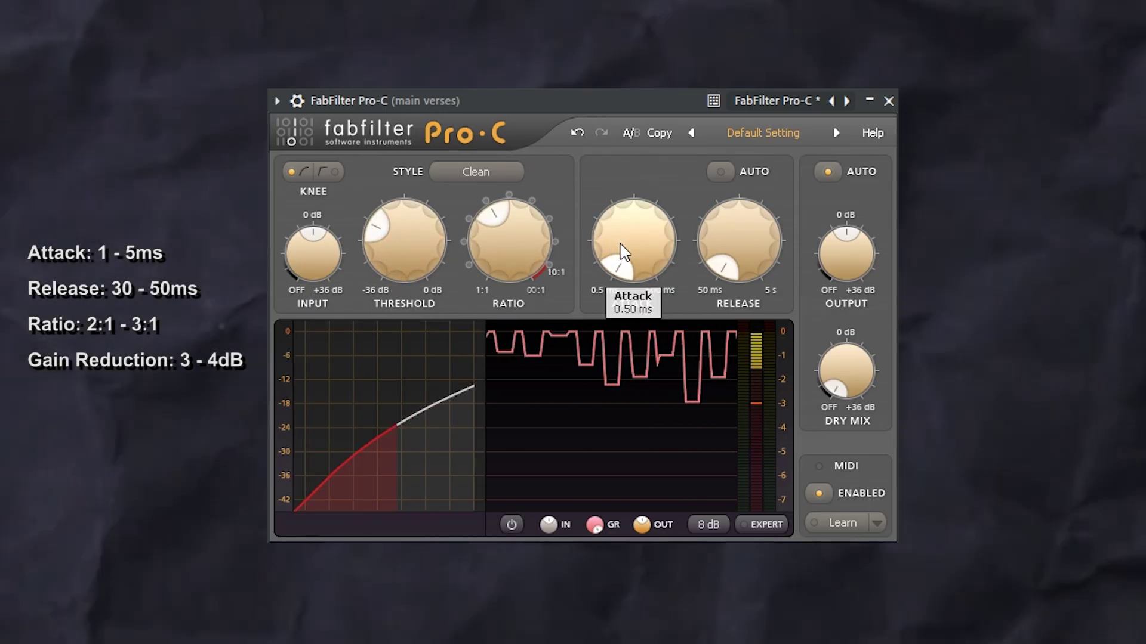
click(620, 245)
double_click(620, 246)
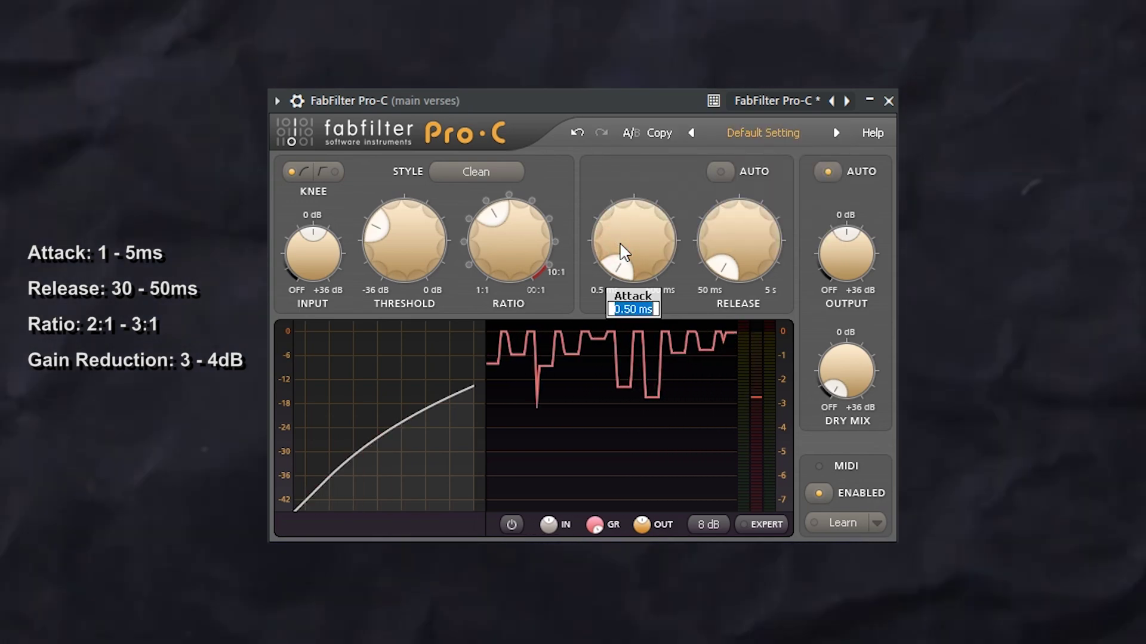
text(2)
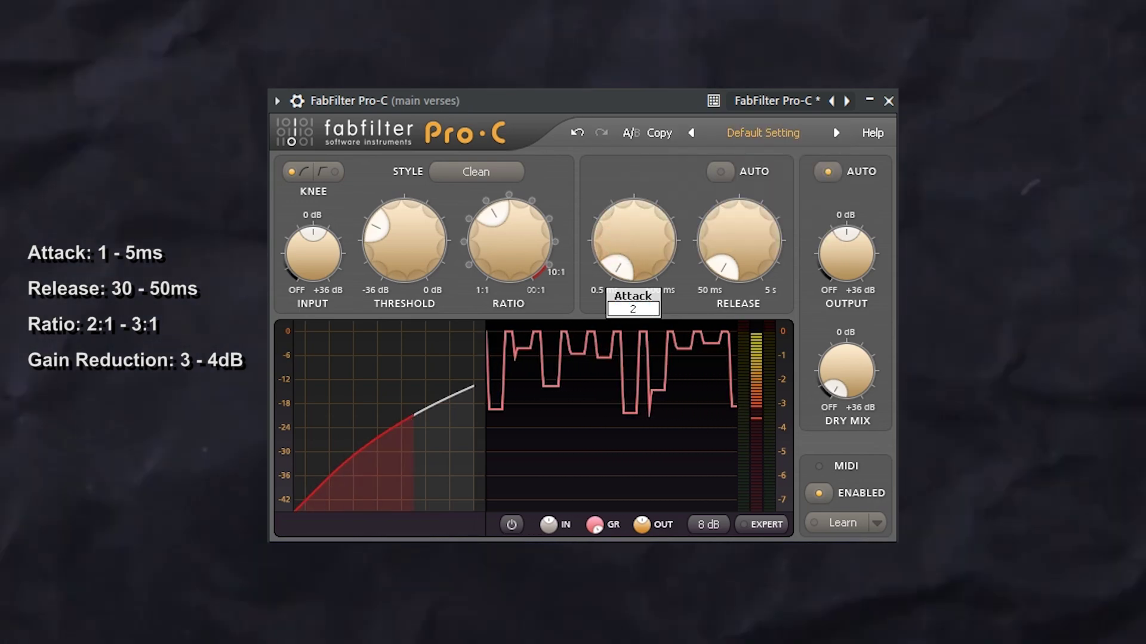
key(Return)
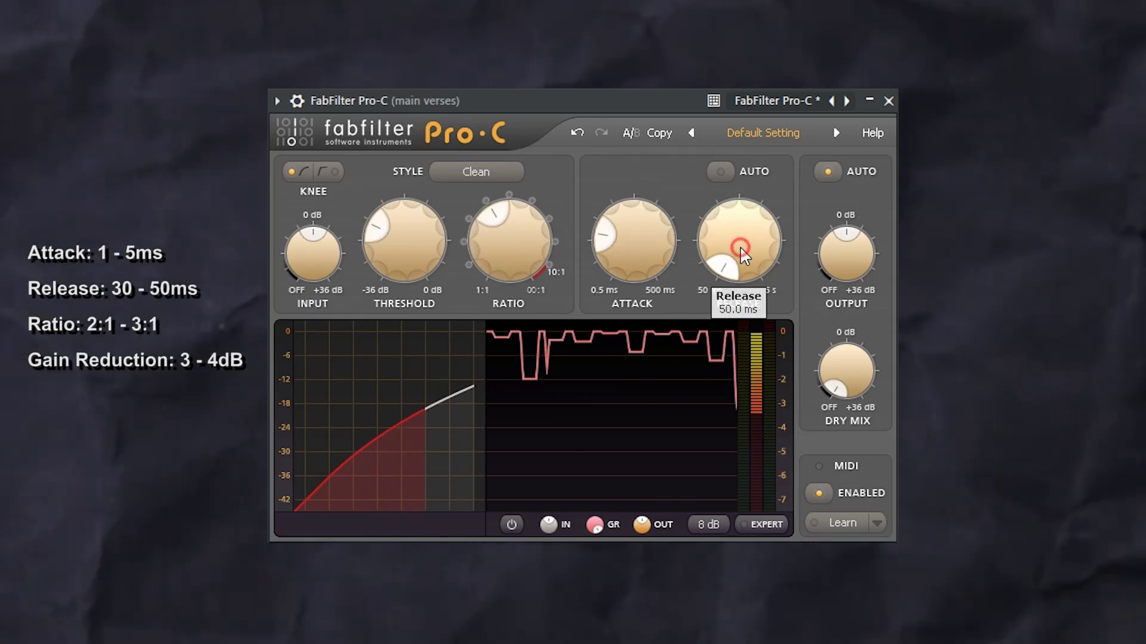
double_click(739, 246)
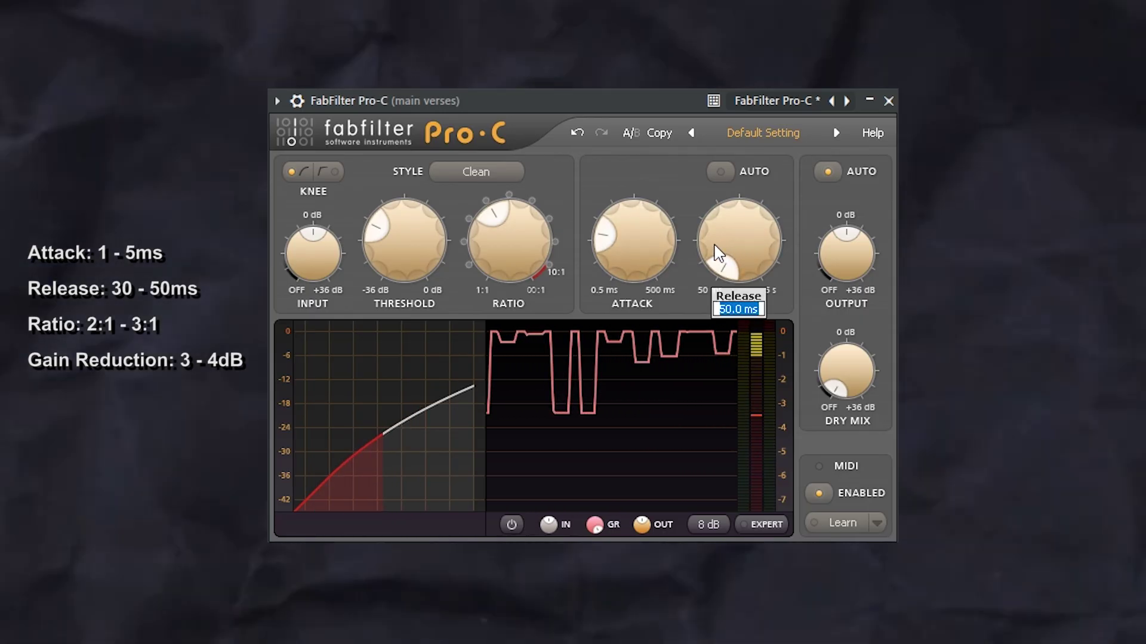
click(661, 188)
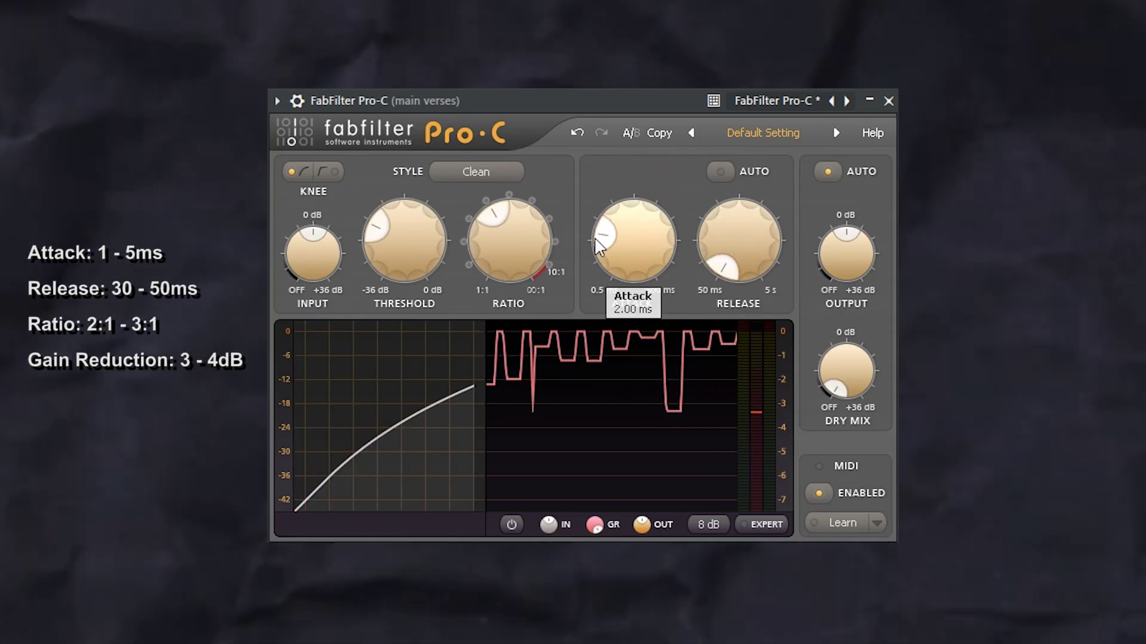
drag(416, 239, 394, 233)
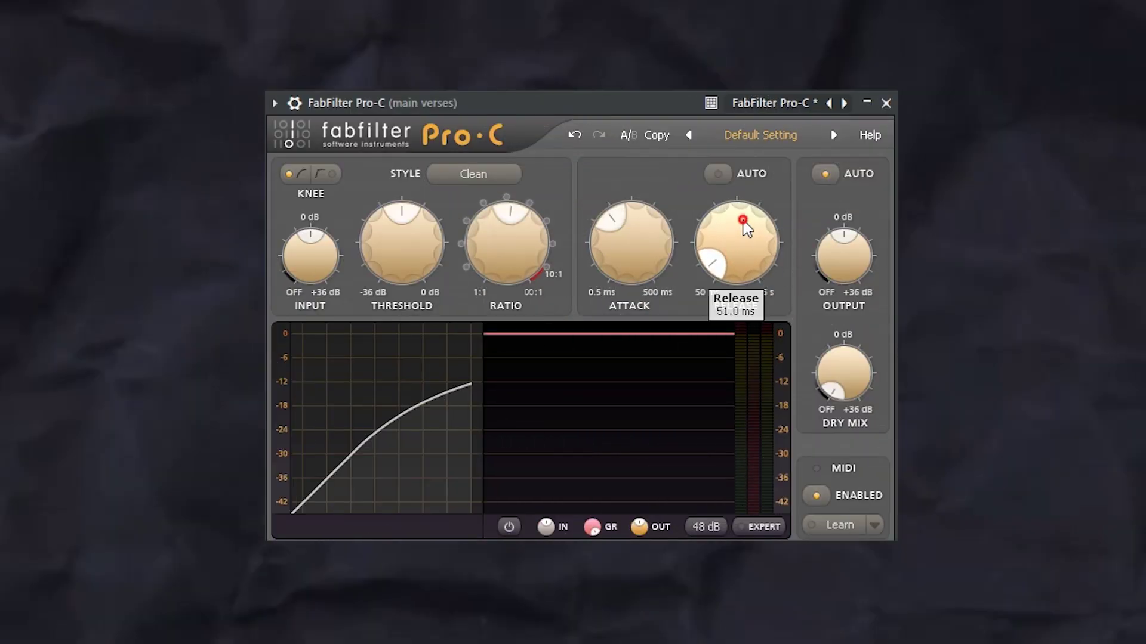
Set the second Pro-C's release to 100 ms and lower its threshold using the 8 dB display range
double_click(743, 226)
text(10)
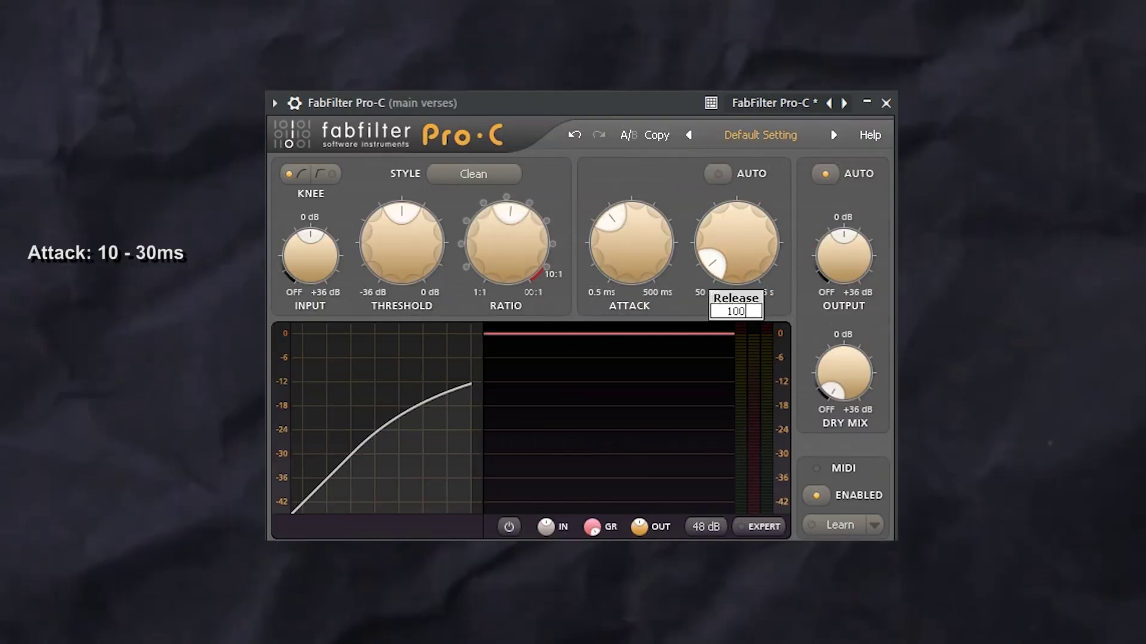
text(0)
key(Return)
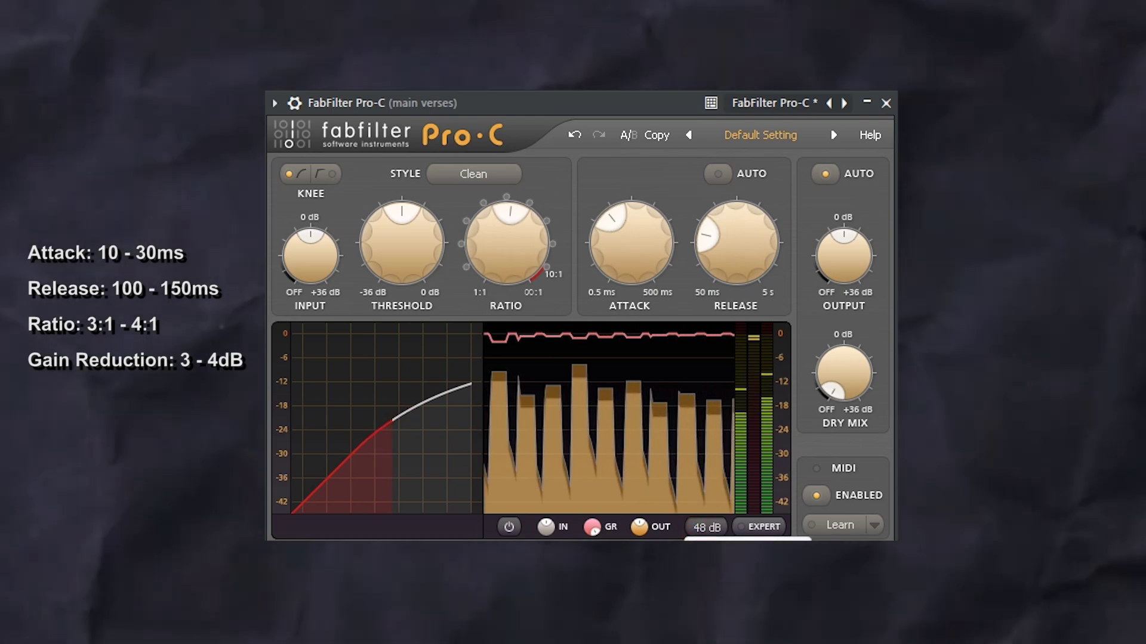
click(713, 552)
drag(442, 242, 391, 253)
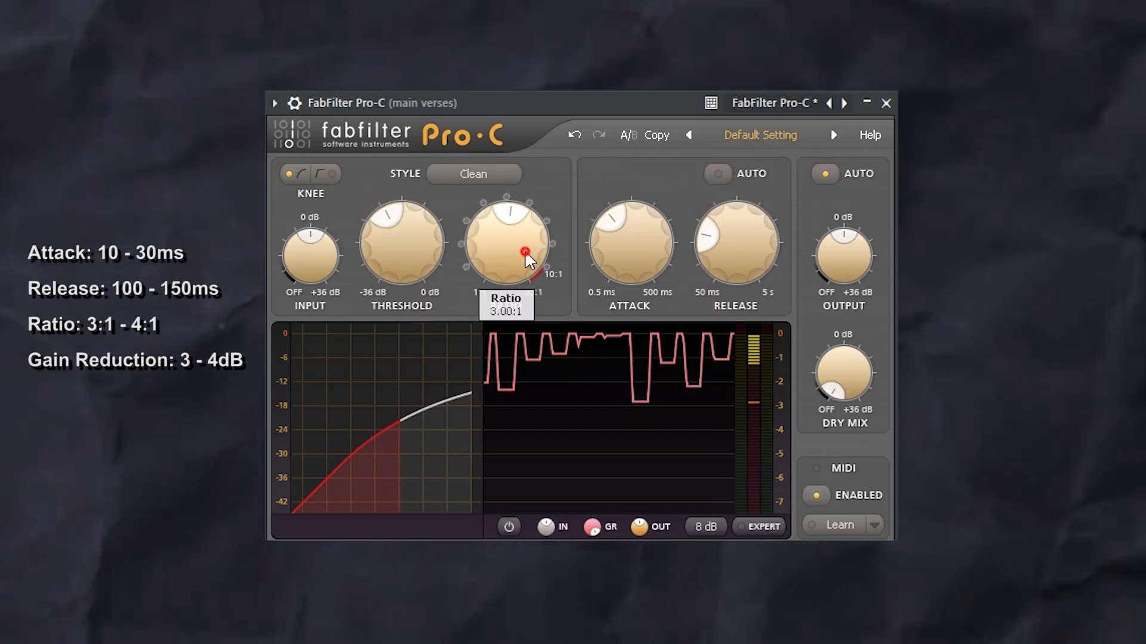
Set the second compressor's ratio to 4:1
double_click(525, 249)
text(4)
key(Return)
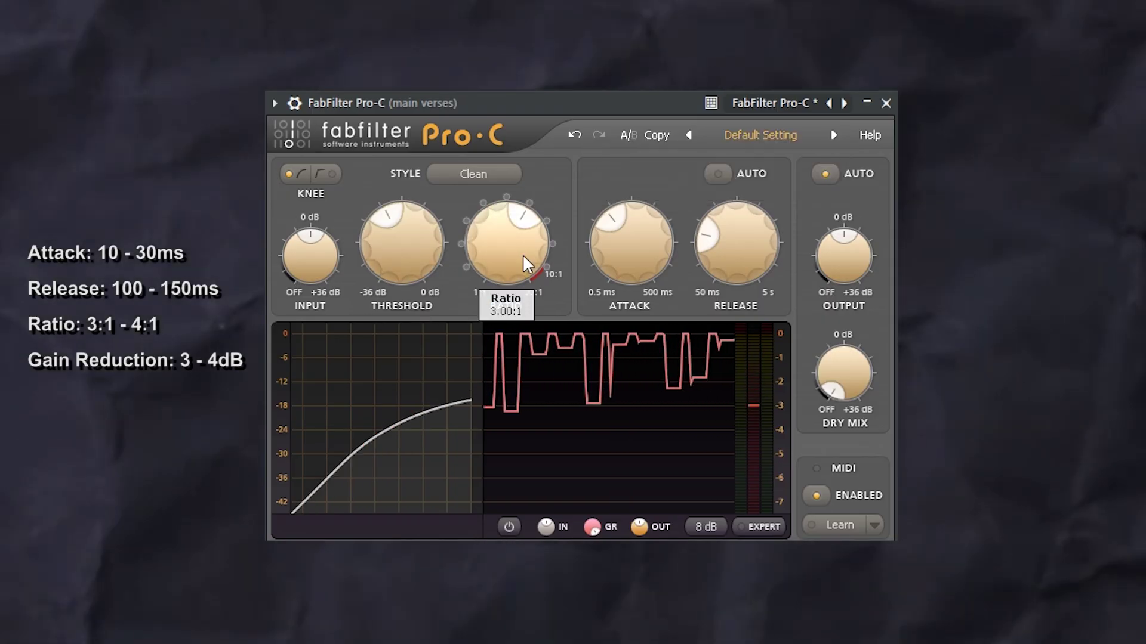
click(506, 240)
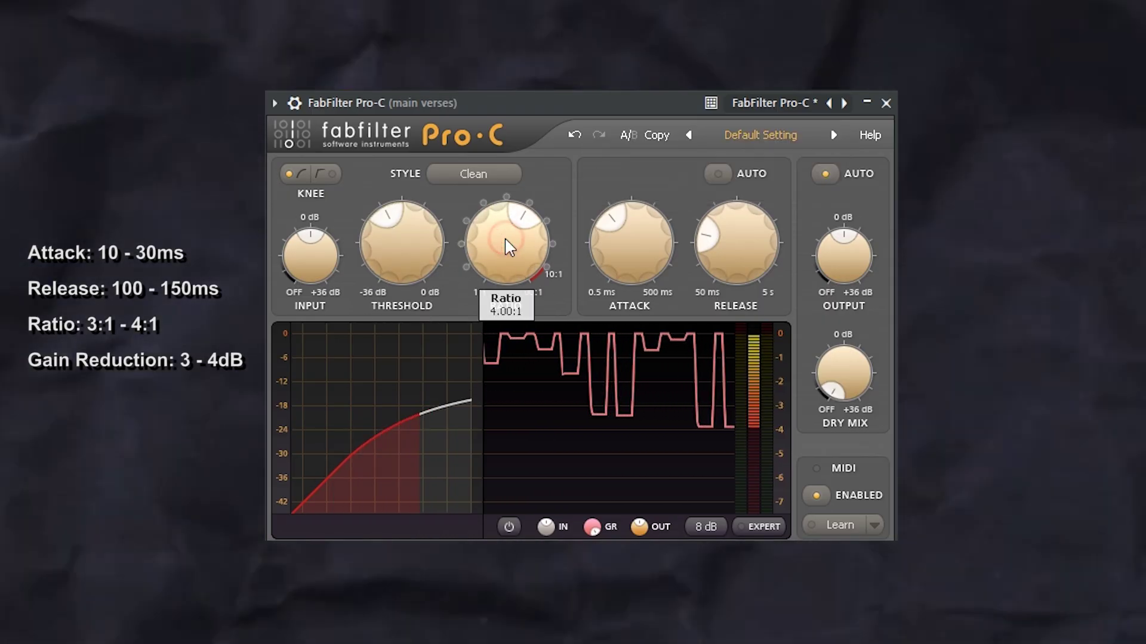
Set the third Pro-C to a 6:1 ratio, 30 ms attack and 200 ms release
double_click(506, 240)
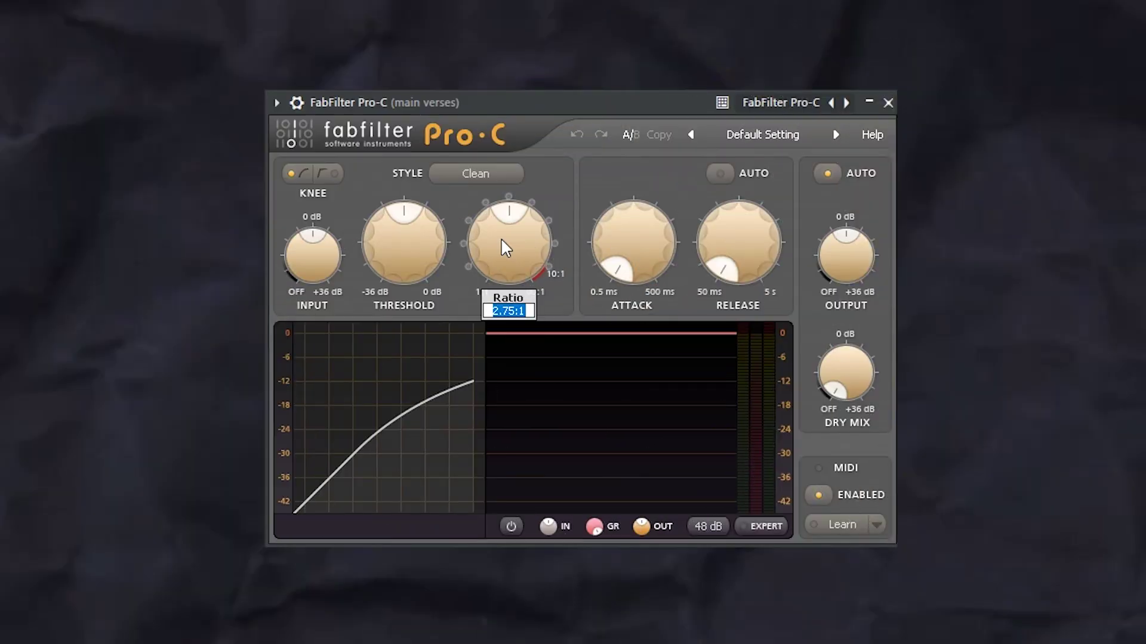
double_click(615, 251)
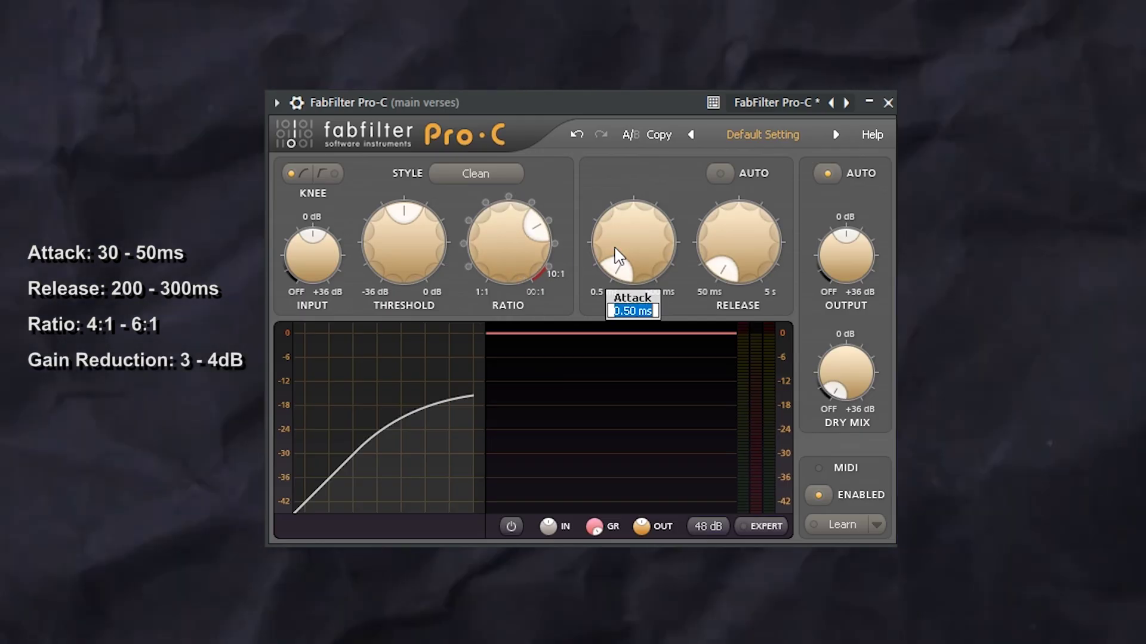
text(3)
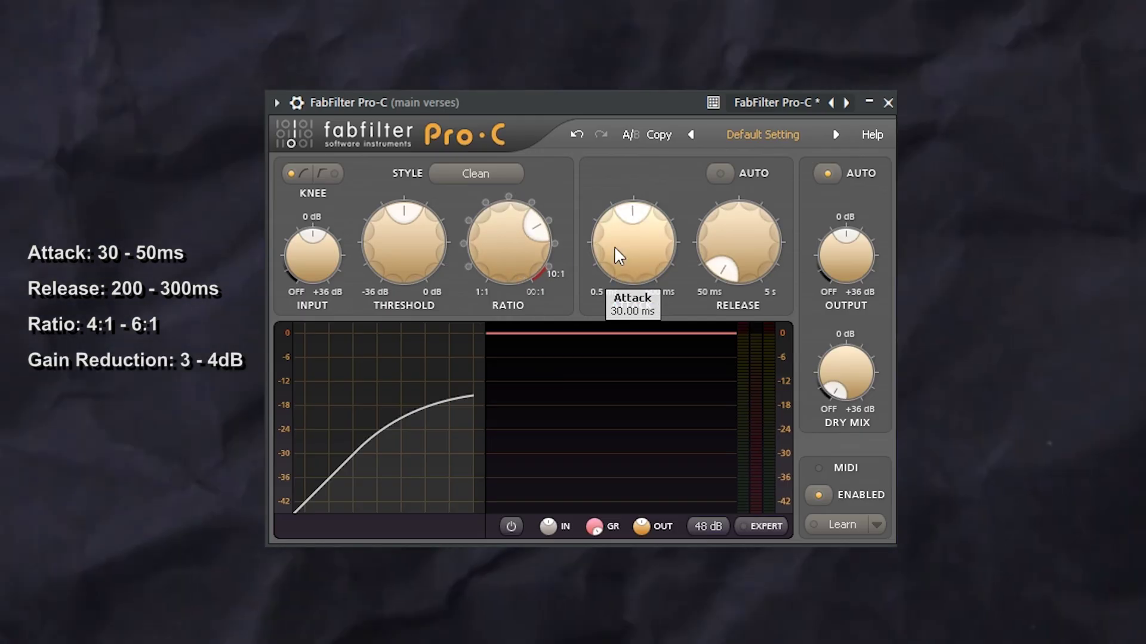
double_click(744, 244)
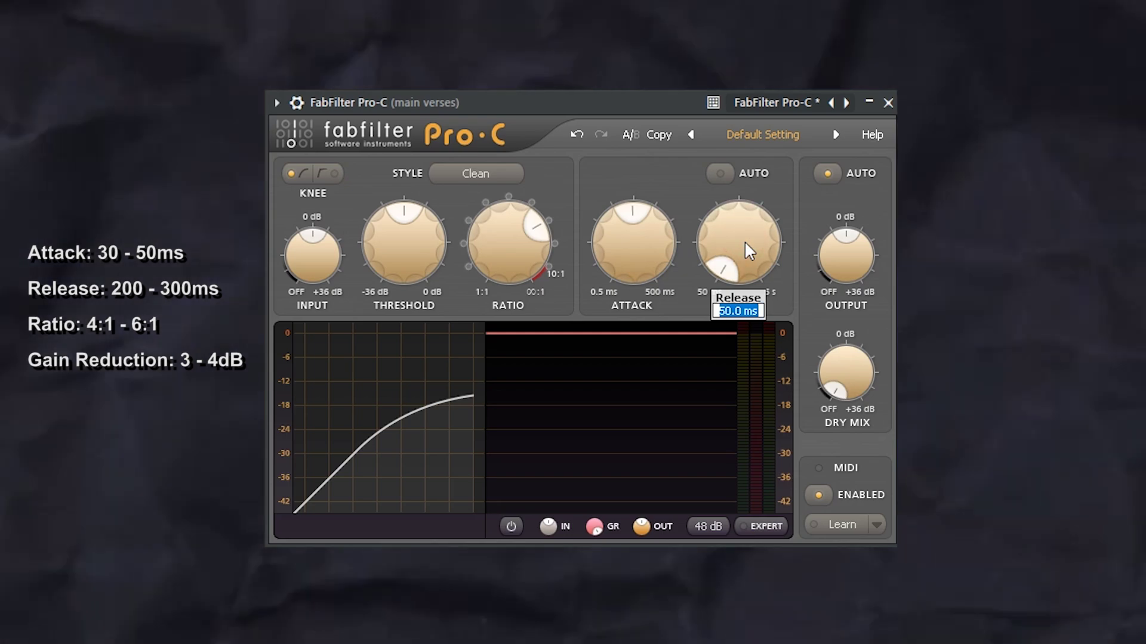
text(200)
key(Return)
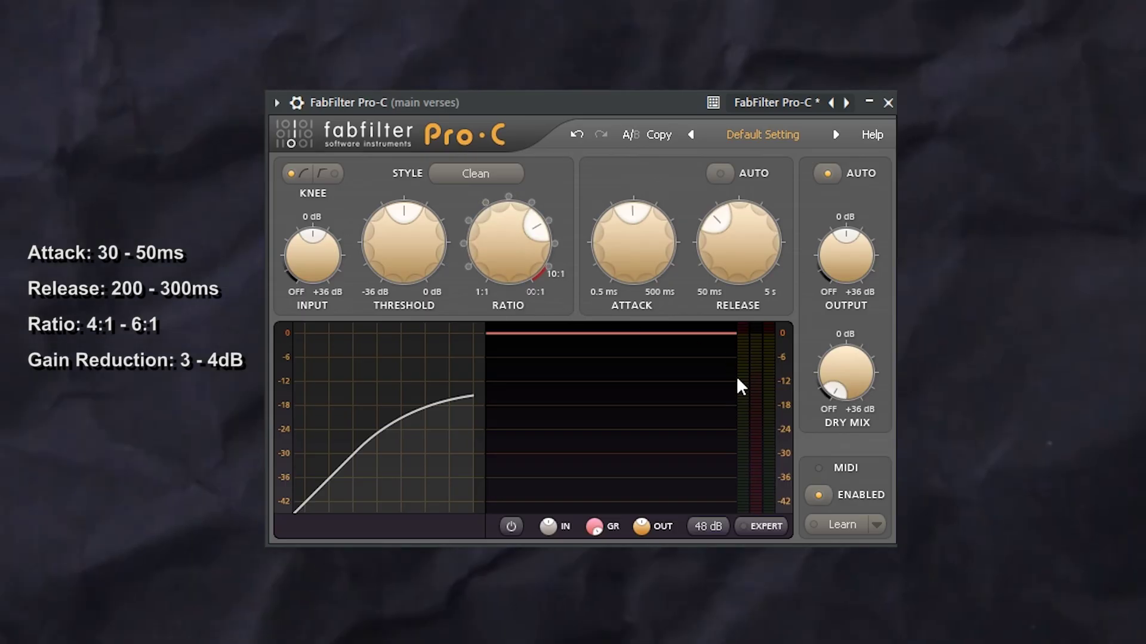
Switch the third compressor's level display to the 8 dB range and lower its output level slightly
click(707, 526)
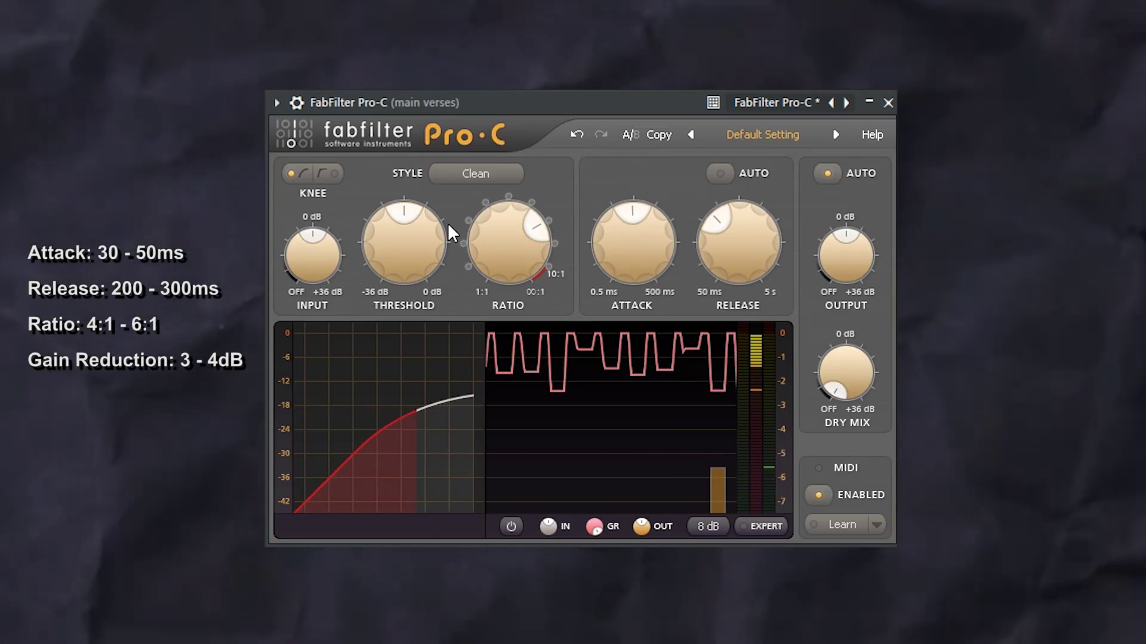
mouse_move(859, 367)
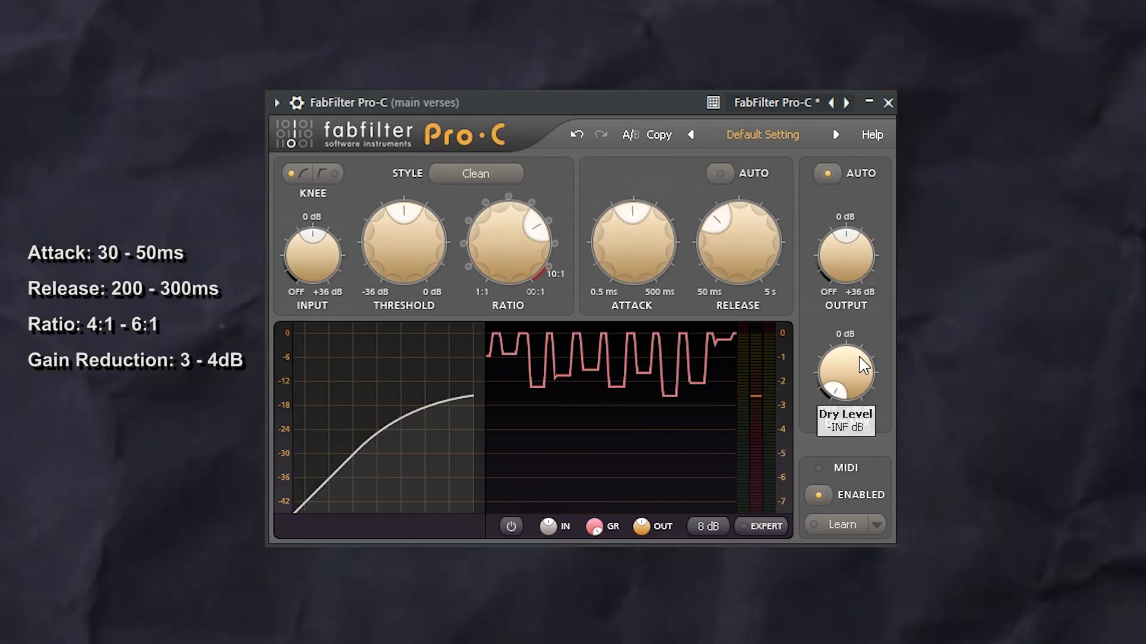
drag(843, 260, 842, 281)
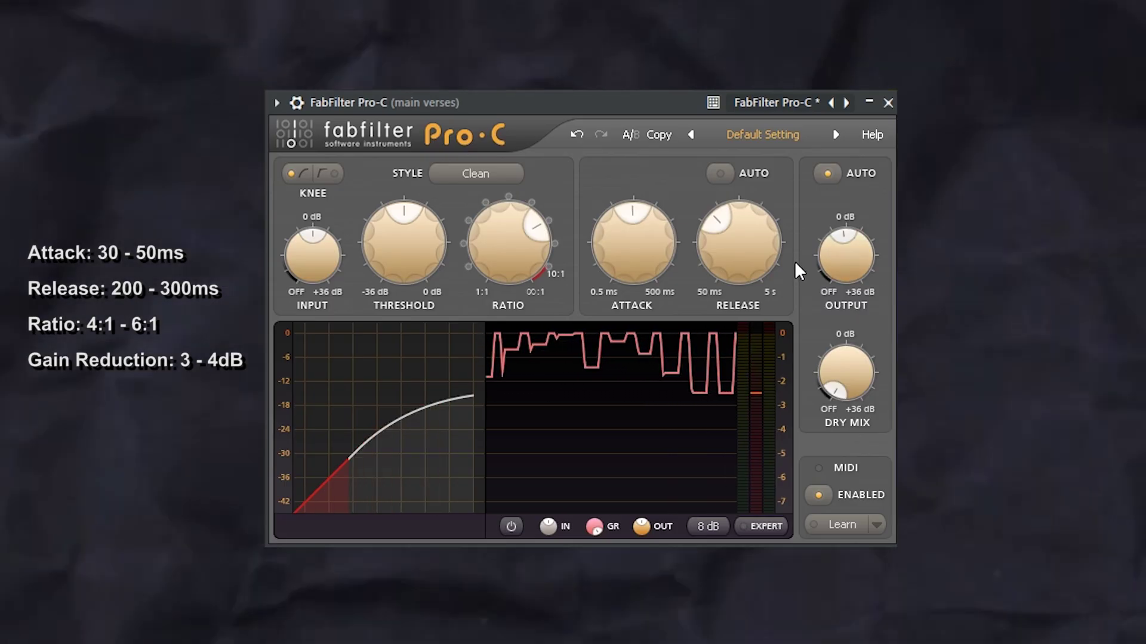
Try ratios of 4:1 and 5:1 on the third compressor
click(524, 230)
double_click(524, 230)
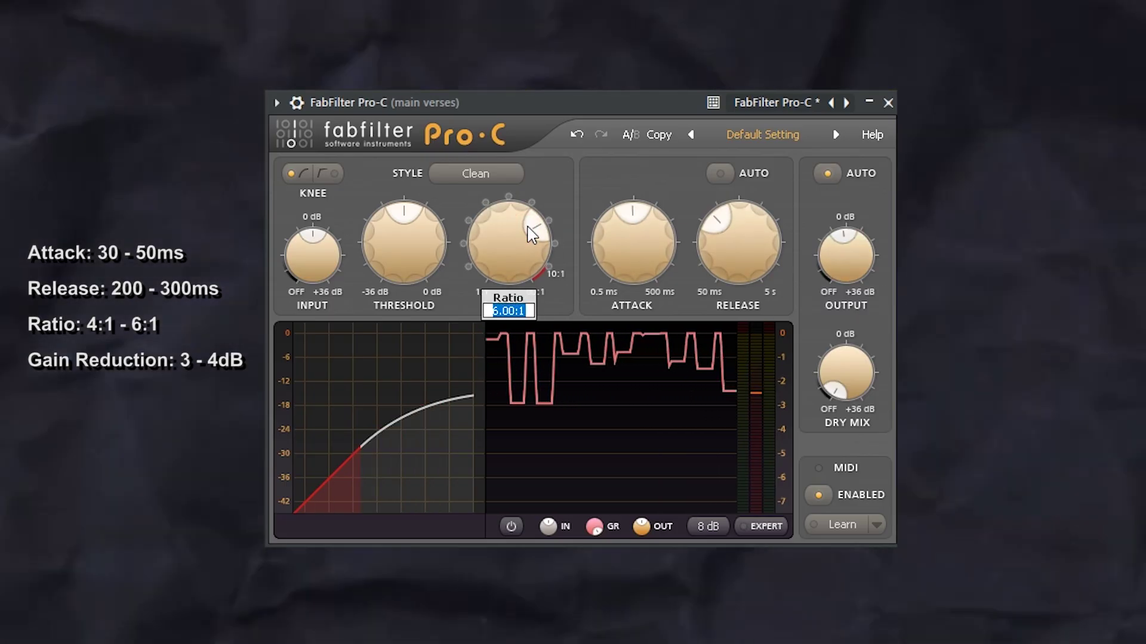
text(4)
key(Return)
double_click(507, 242)
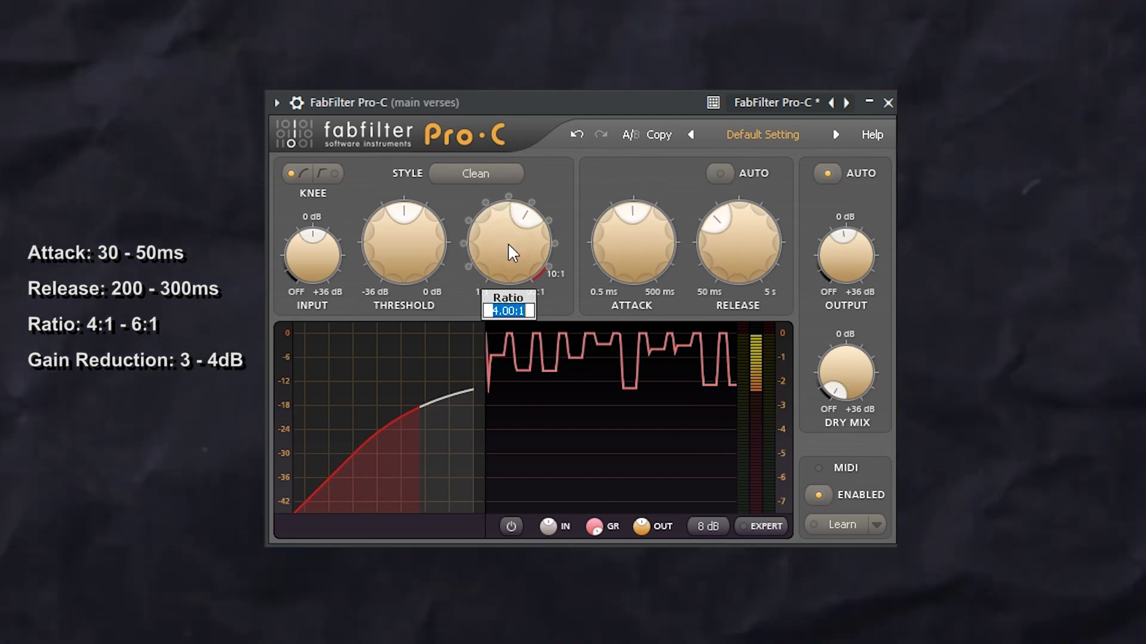
text(5)
key(Return)
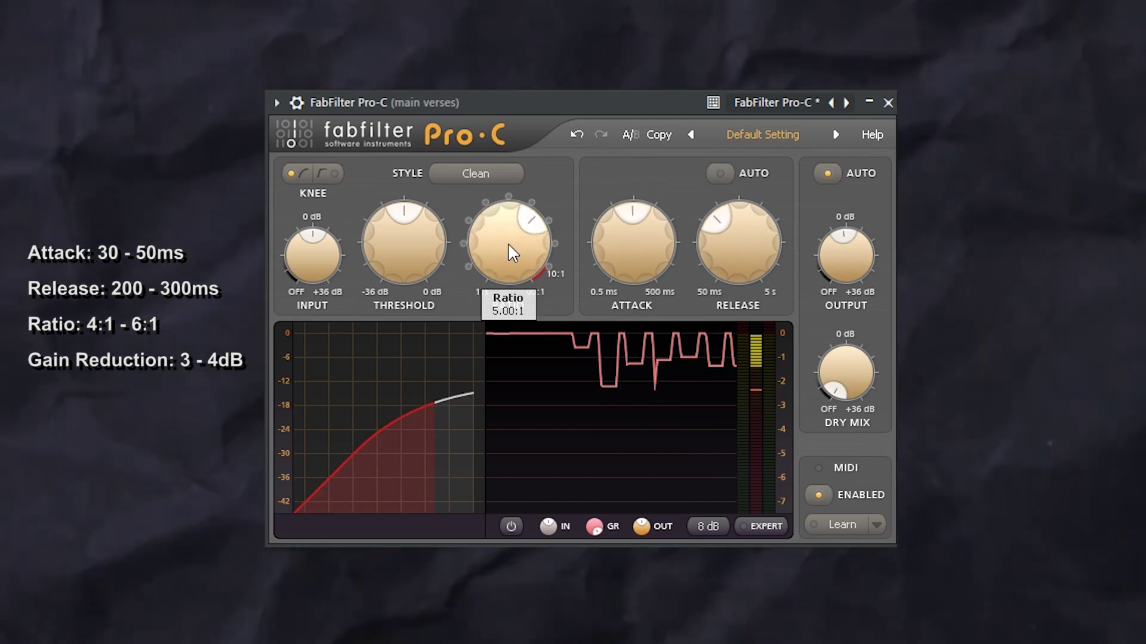
Set the third compressor's ratio to 4.5:1
double_click(508, 243)
text(4.5)
key(Return)
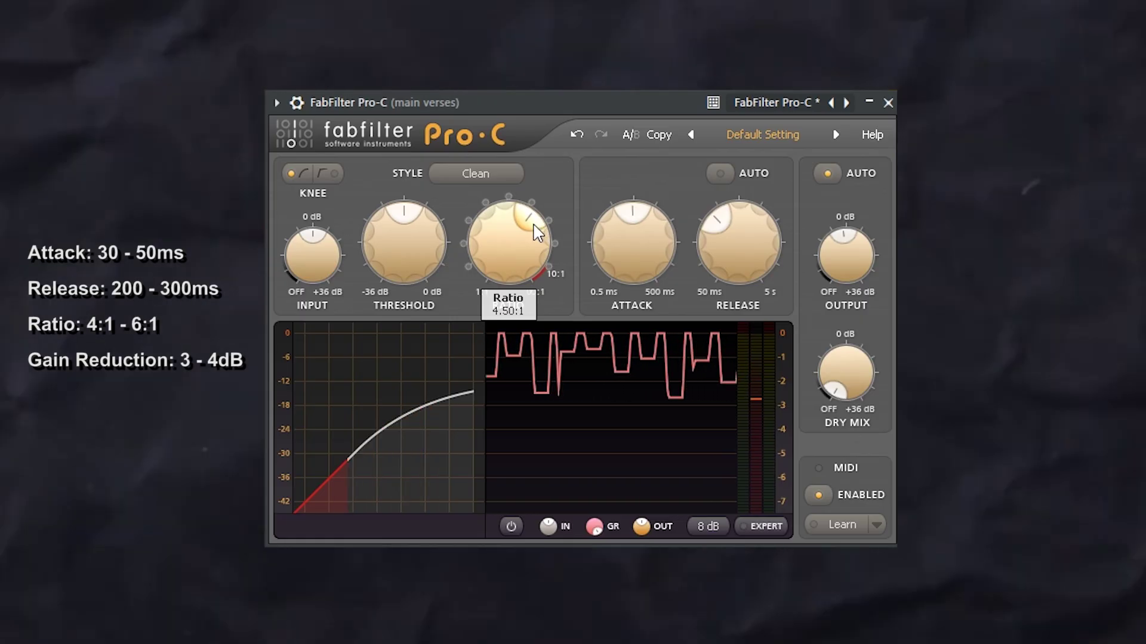
mouse_move(531, 234)
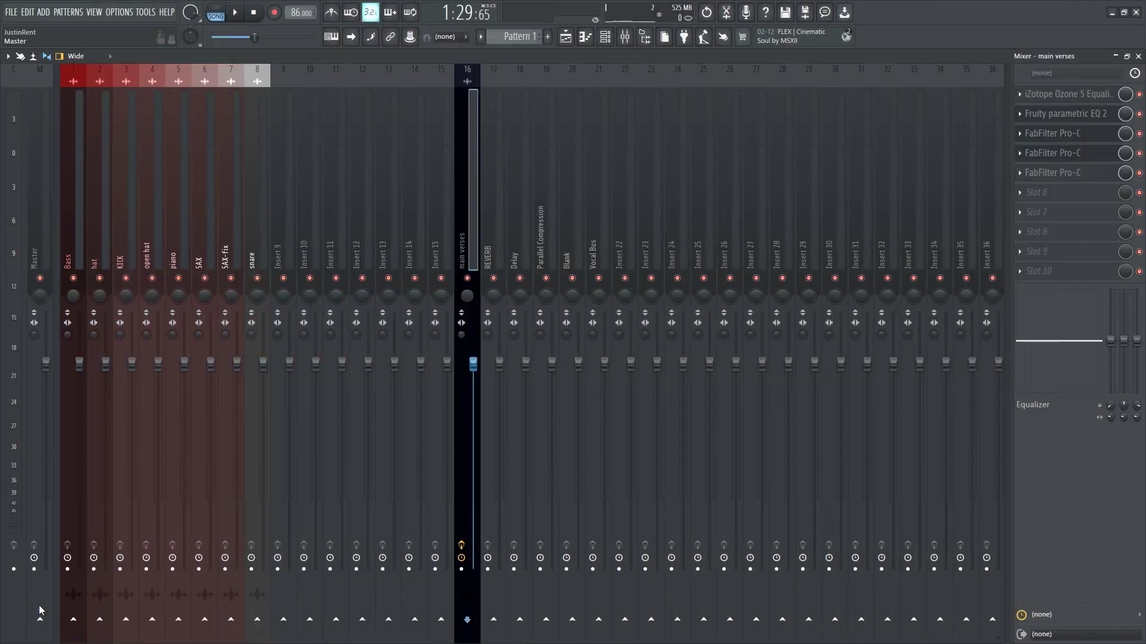
On the REVERB mixer track, adjust Fruity Reeverb 2's size and stereo separation, and raise its high cut to maximum
key(Right)
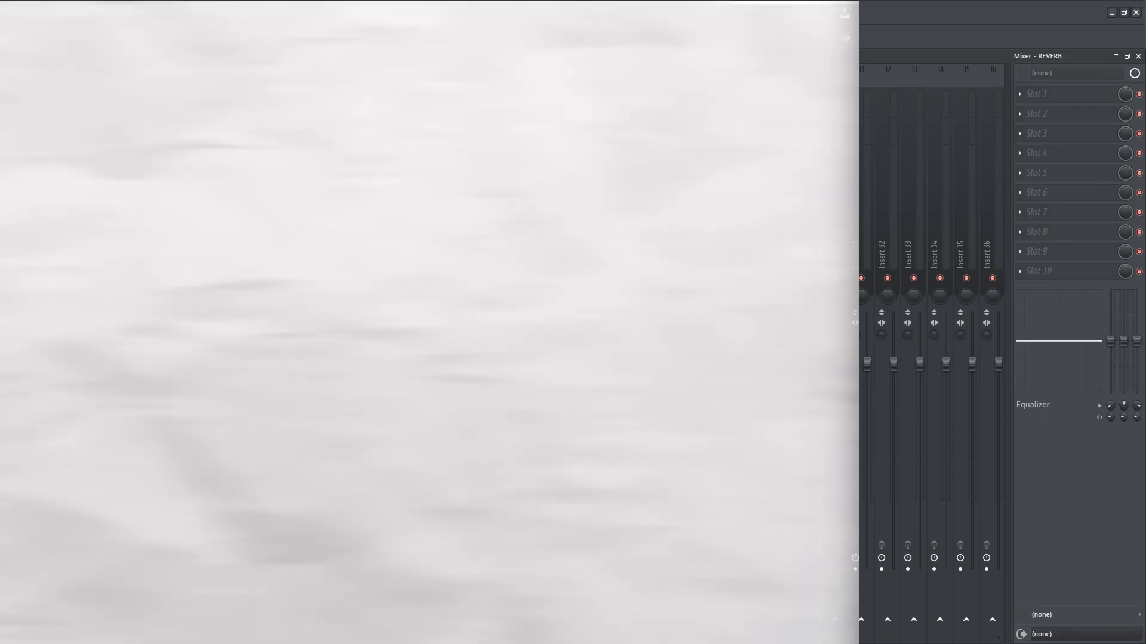
mouse_move(541, 334)
mouse_down()
mouse_move(540, 301)
mouse_move(541, 341)
mouse_up()
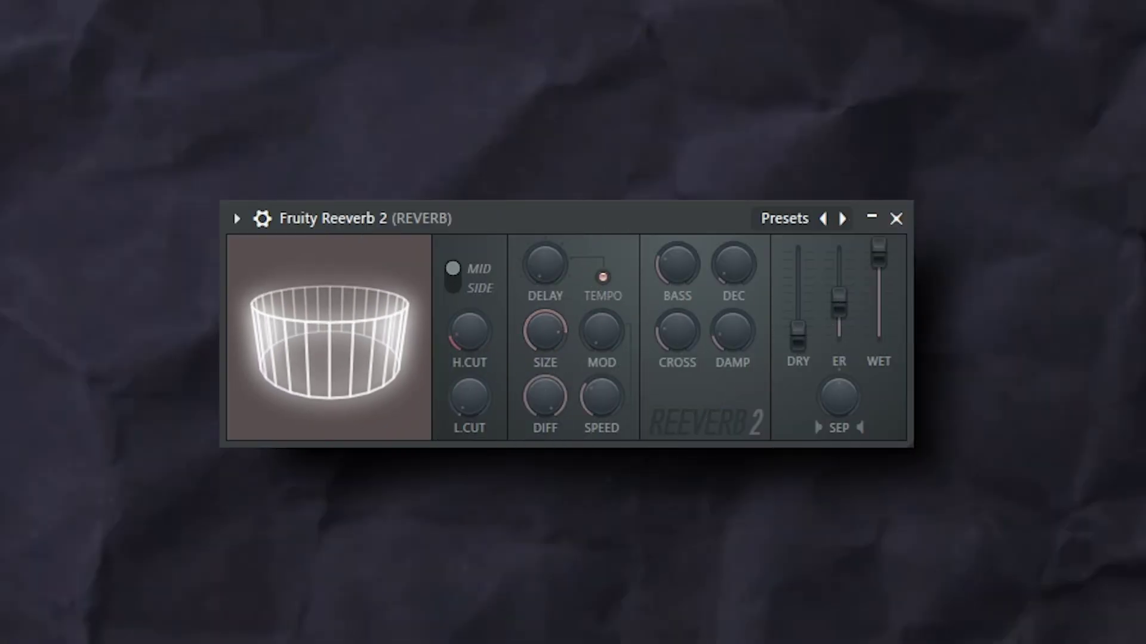
drag(477, 358, 478, 332)
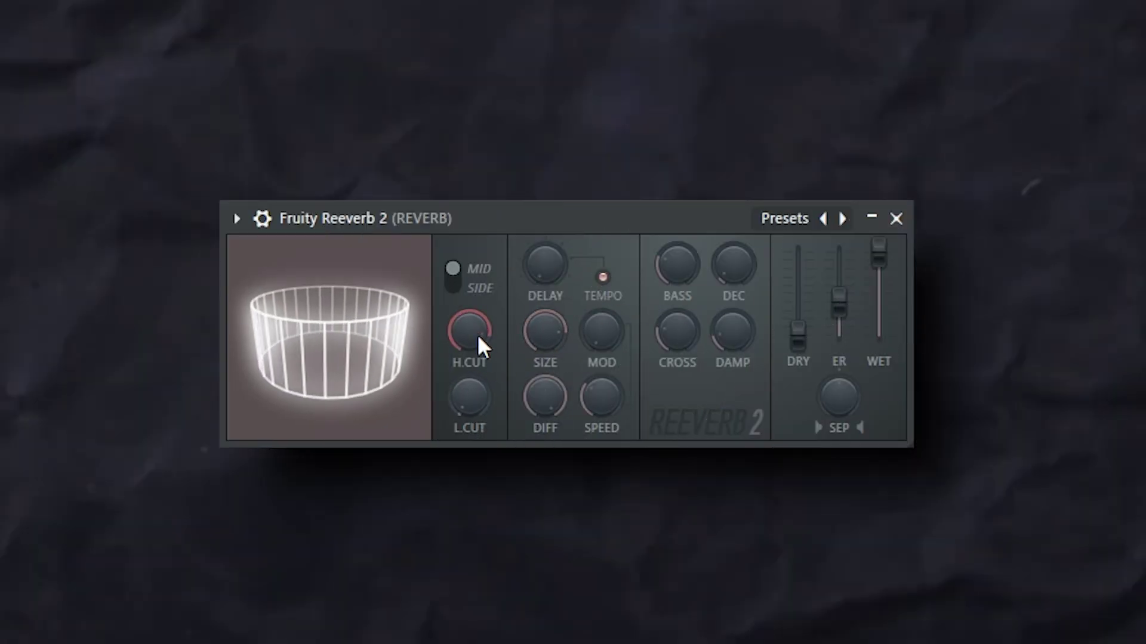
mouse_move(857, 395)
mouse_down()
mouse_move(844, 427)
mouse_move(844, 412)
mouse_up()
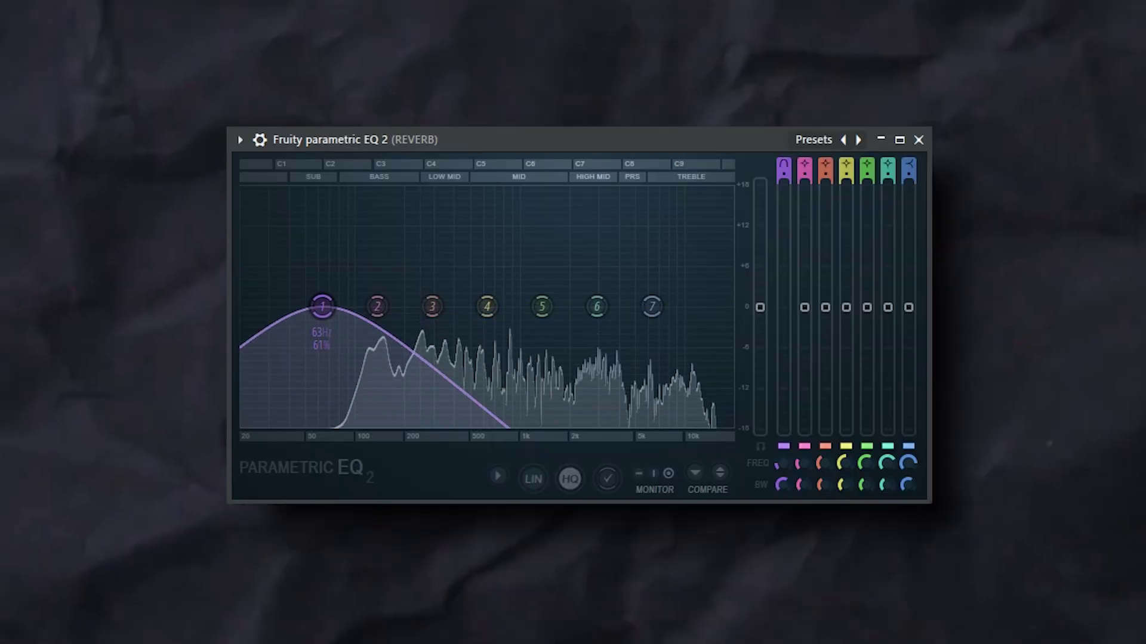
In the REVERB track's parametric EQ, make band 1 a low cut at about 450 Hz and adjust band 7's filter type and frequency
drag(322, 306, 465, 310)
drag(781, 484, 779, 478)
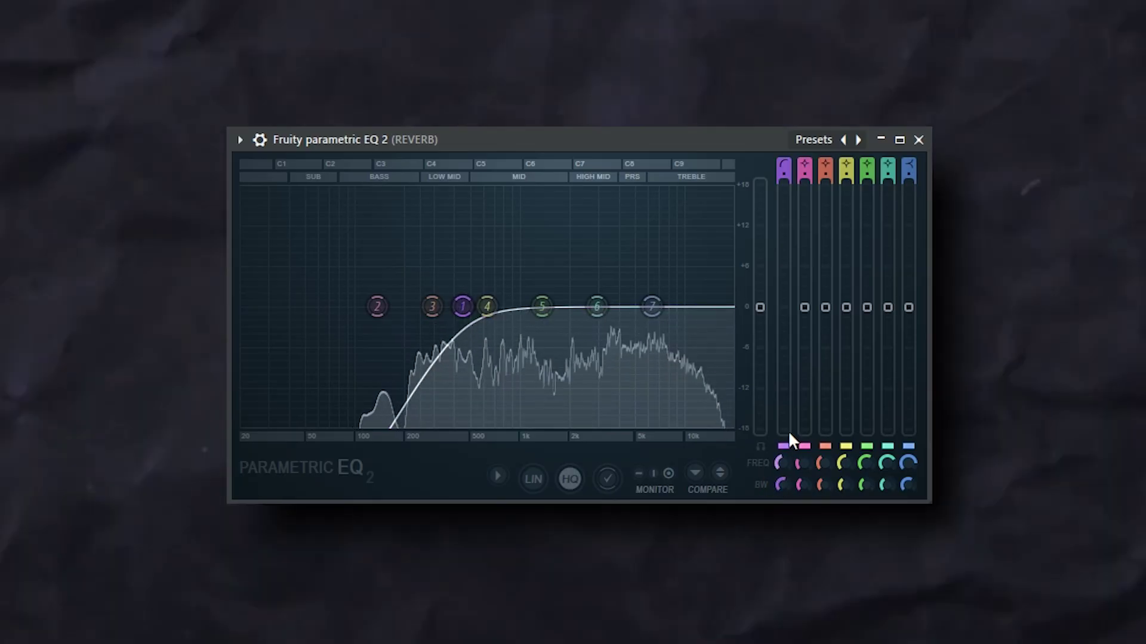
drag(913, 165, 913, 195)
drag(907, 463, 905, 462)
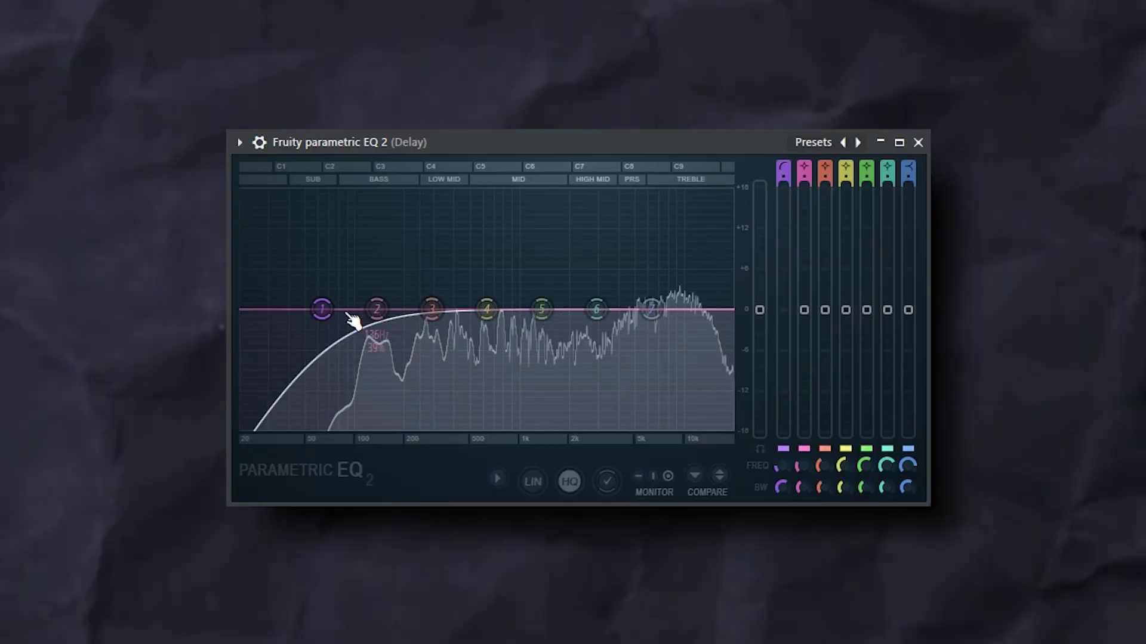
Raise the band 1 low-cut frequency in the Delay track's parametric EQ and adjust the band's width
drag(350, 314, 583, 309)
drag(781, 484, 782, 478)
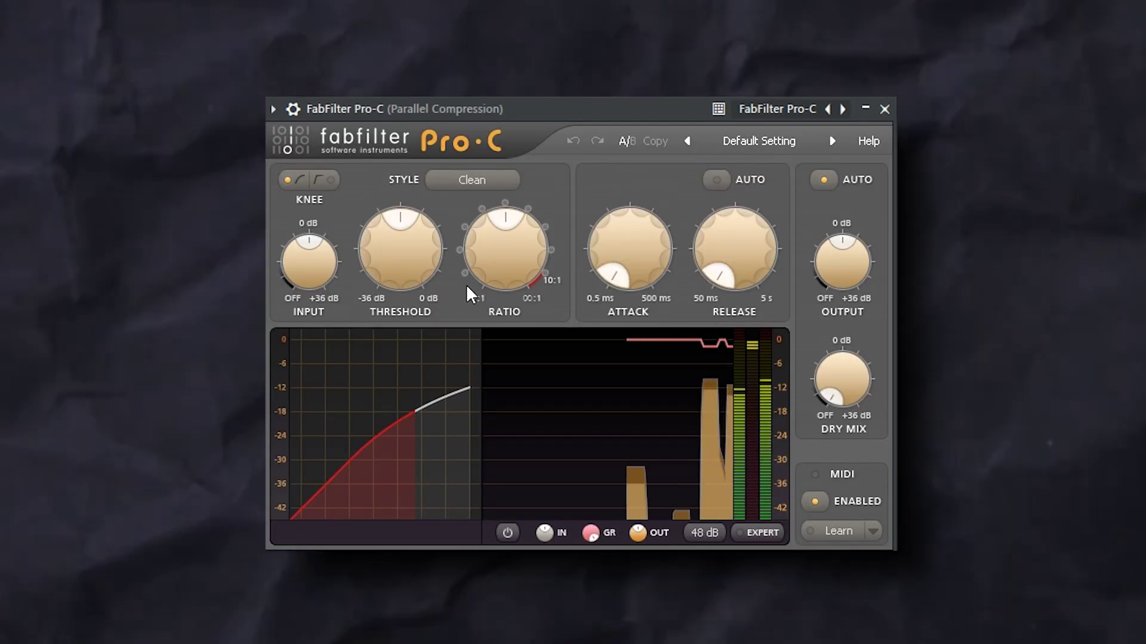
Set the Parallel Compression track's Pro-C to a 100:1 ratio, minimum threshold, 2 ms attack and automatic release
drag(467, 284, 486, 238)
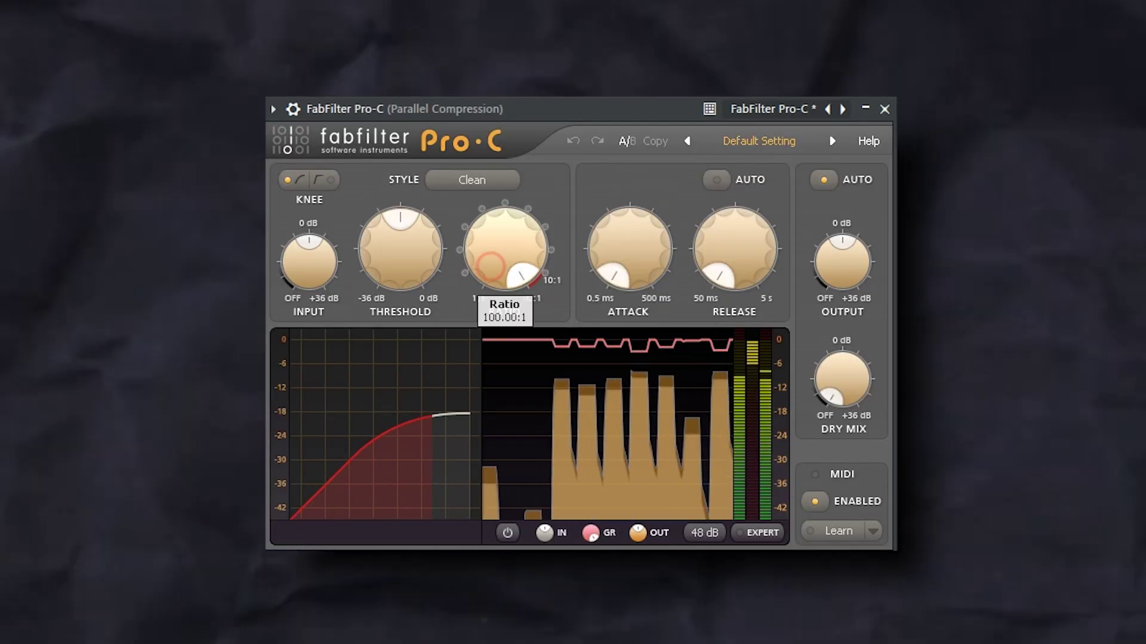
drag(396, 217, 389, 339)
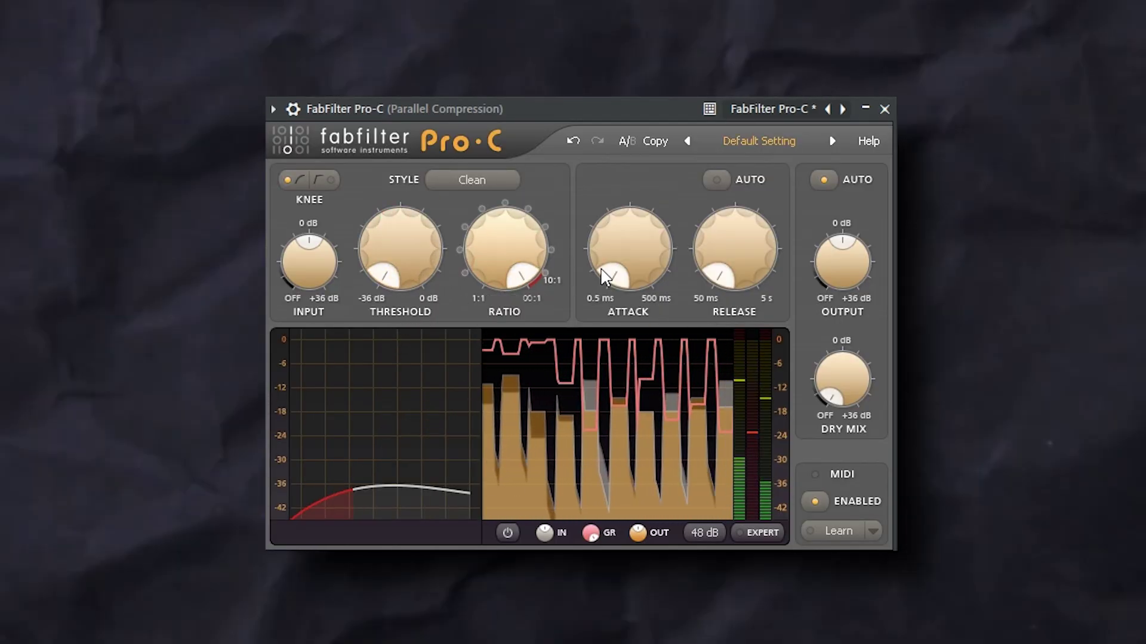
double_click(631, 267)
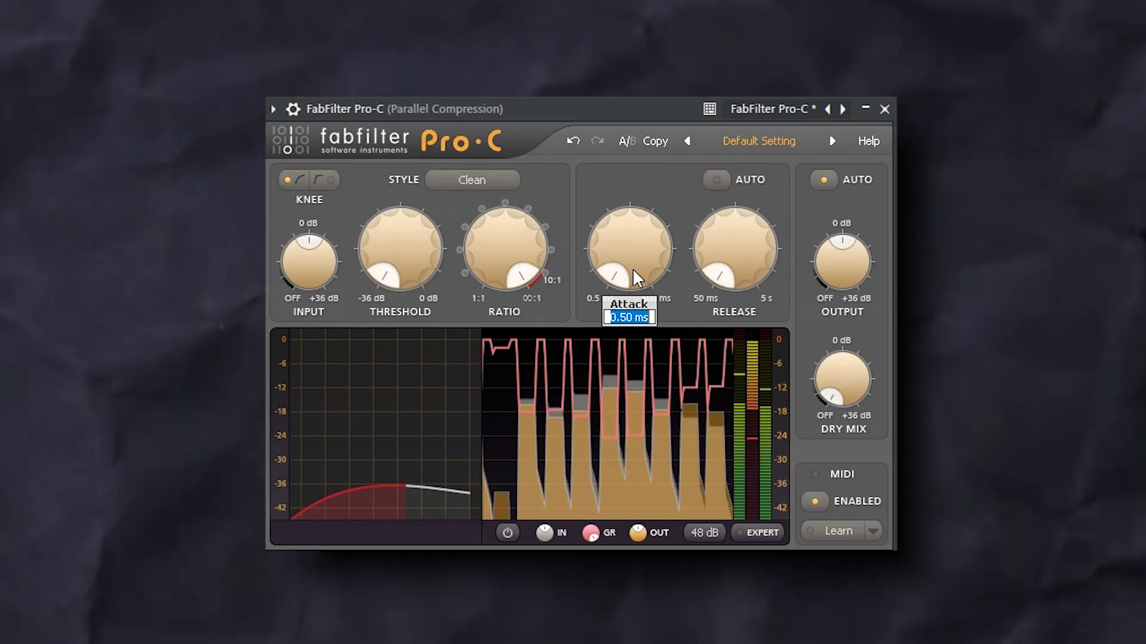
text(2)
key(Return)
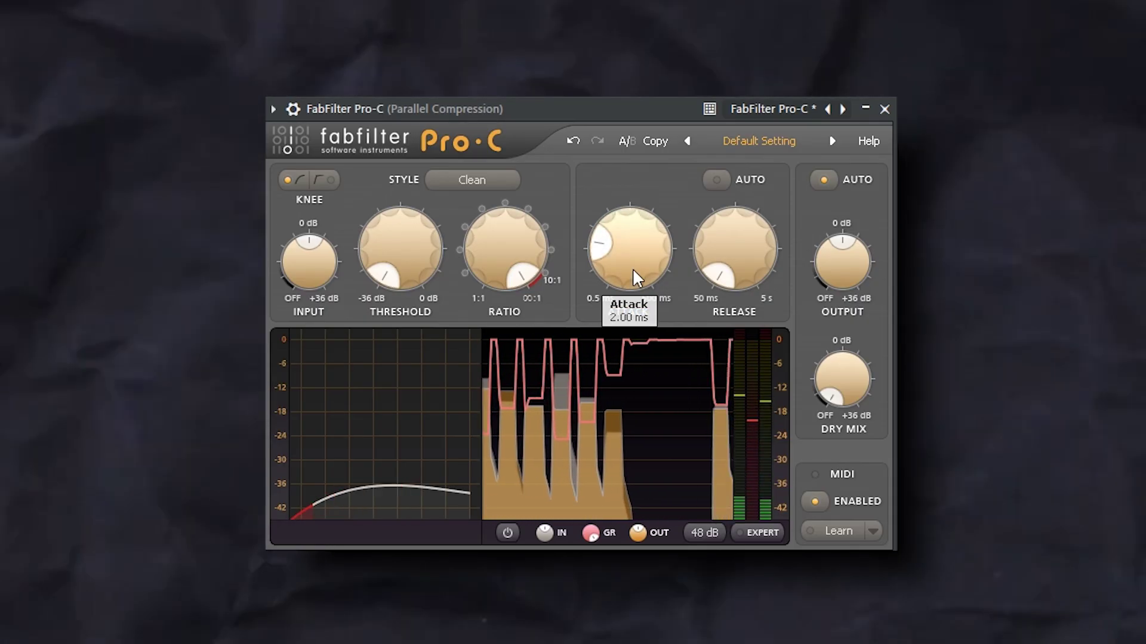
click(731, 179)
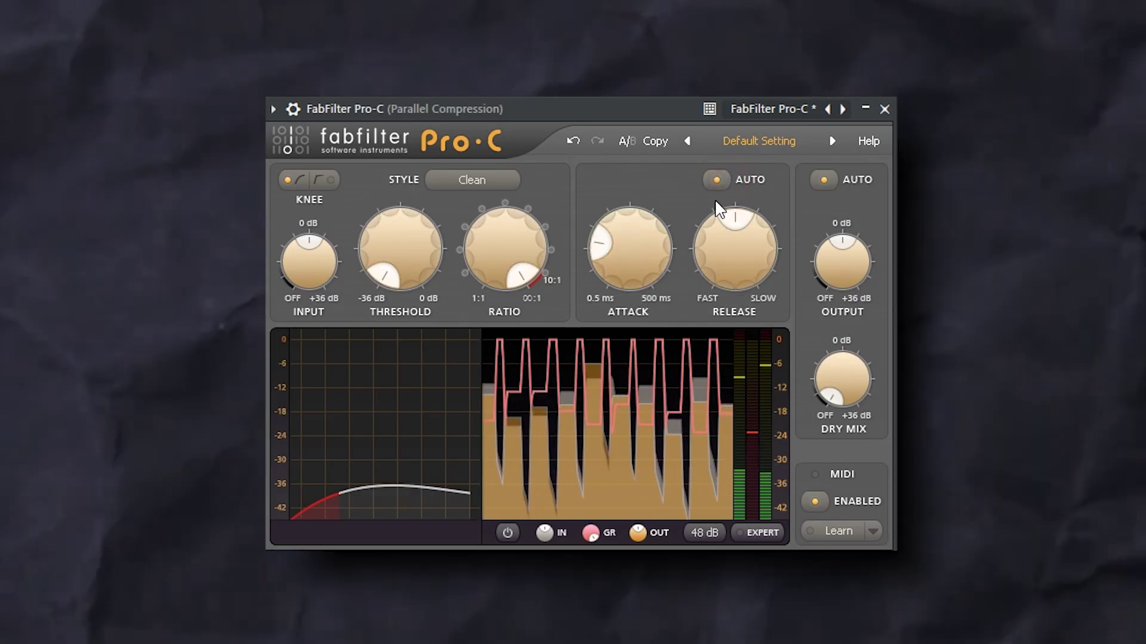
mouse_move(617, 252)
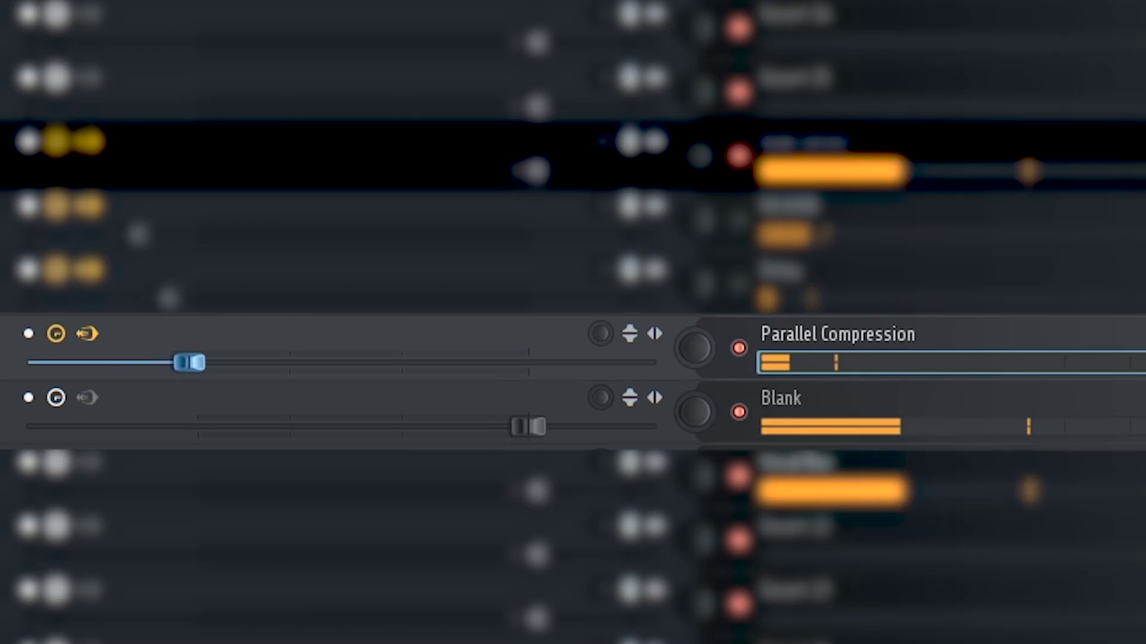
Raise the Parallel Compression track's mixer volume and lower the Vocal Bus volume
drag(201, 362, 214, 362)
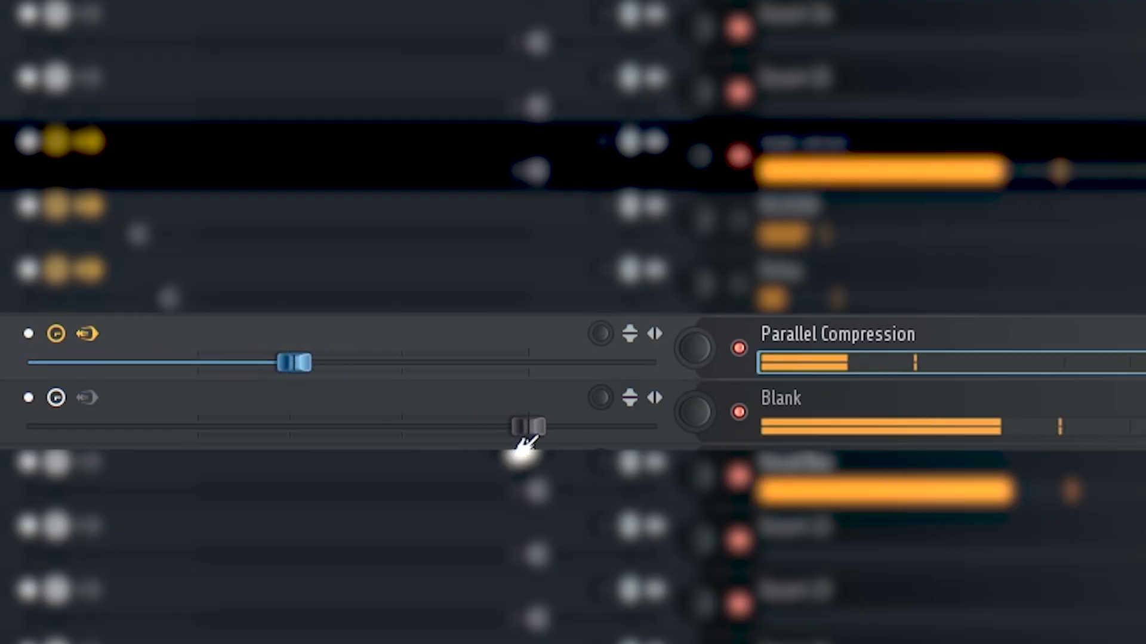
drag(527, 492, 476, 491)
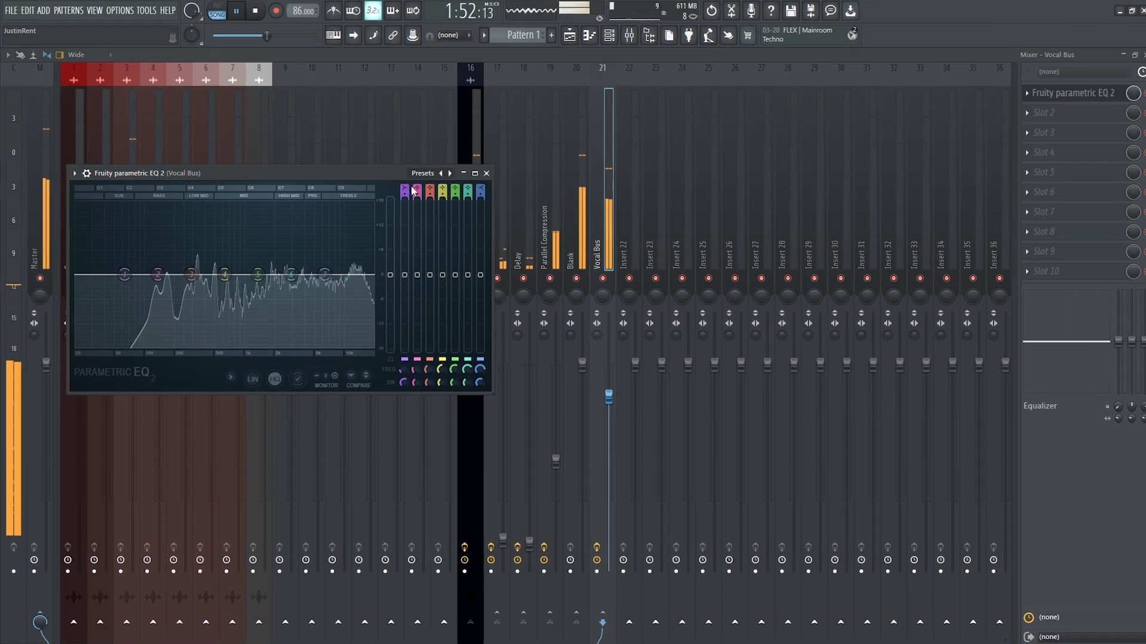
In the Vocal Bus parametric EQ, make band 1 a high-pass filter at about 120 Hz, and close the EQ
drag(125, 275, 139, 275)
drag(419, 388, 425, 373)
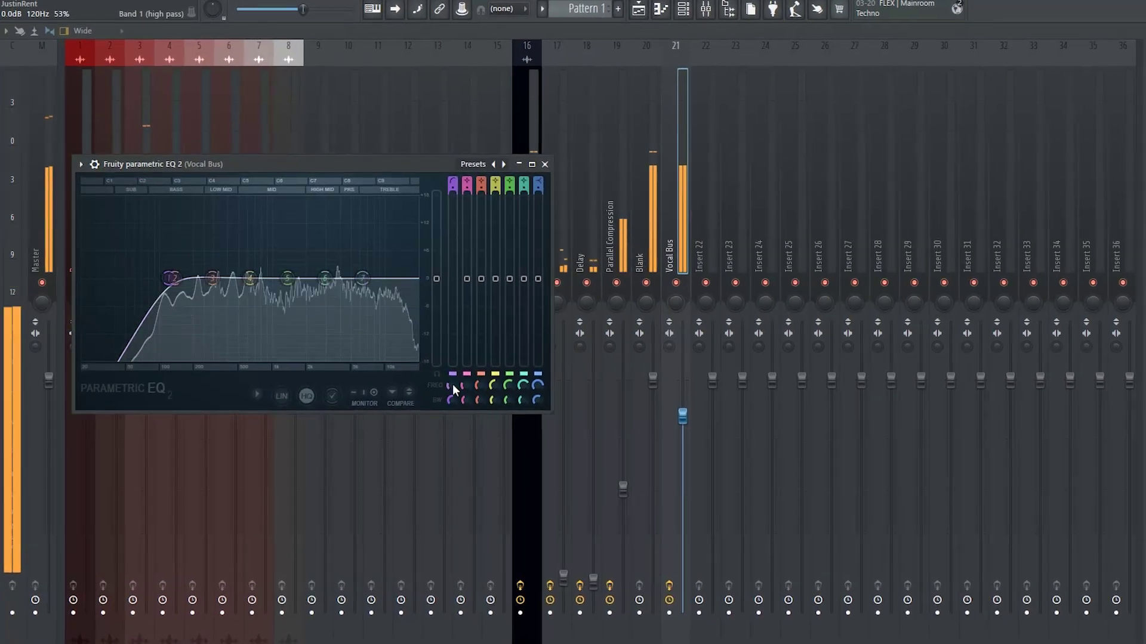
click(550, 164)
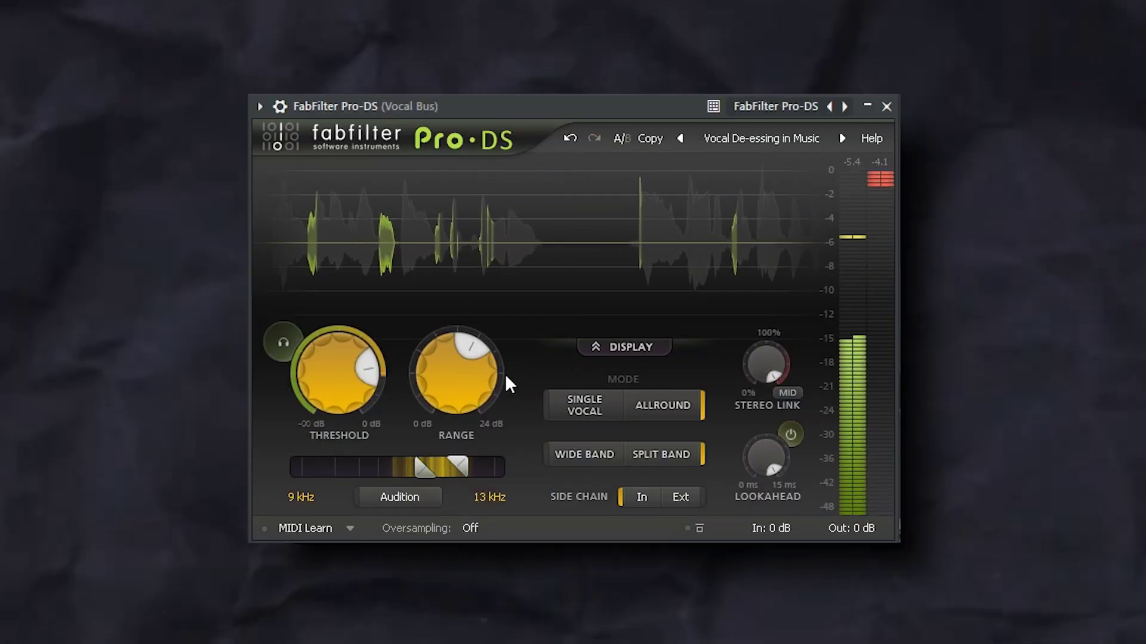
mouse_move(469, 381)
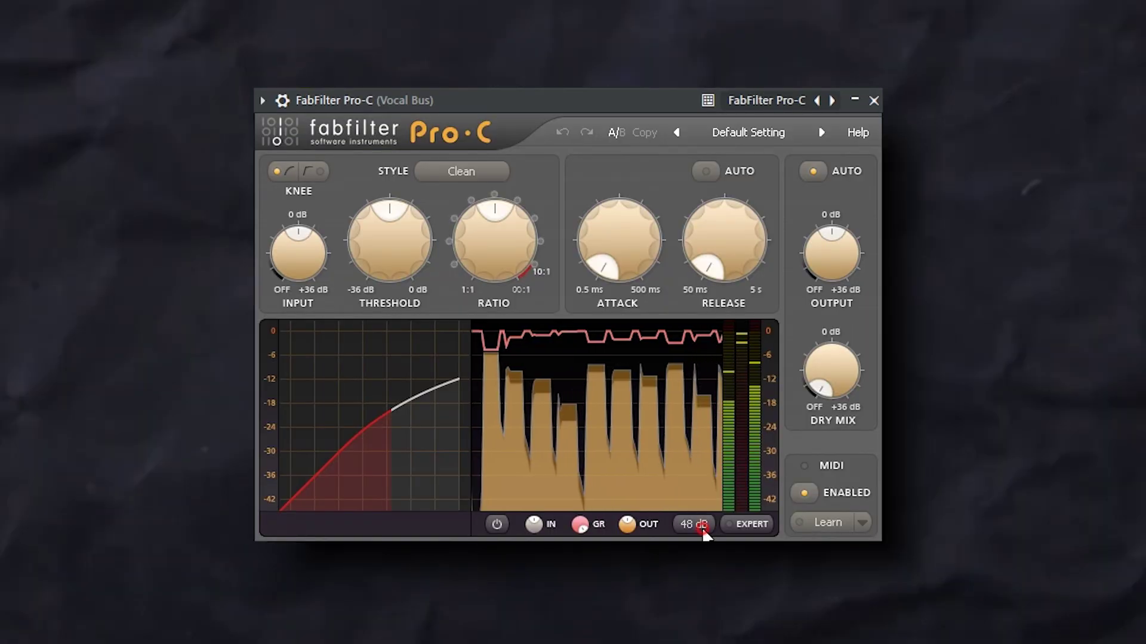
On the Vocal Bus Pro-C, change the level display range to 8 dB and set the ratio to 2:1
click(696, 555)
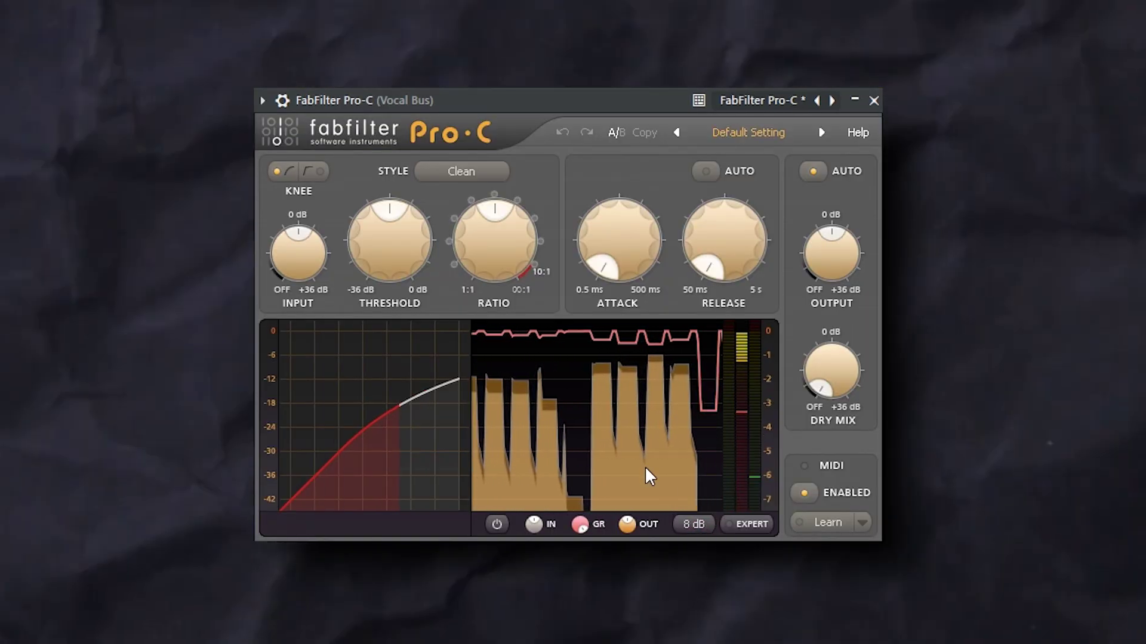
mouse_move(485, 238)
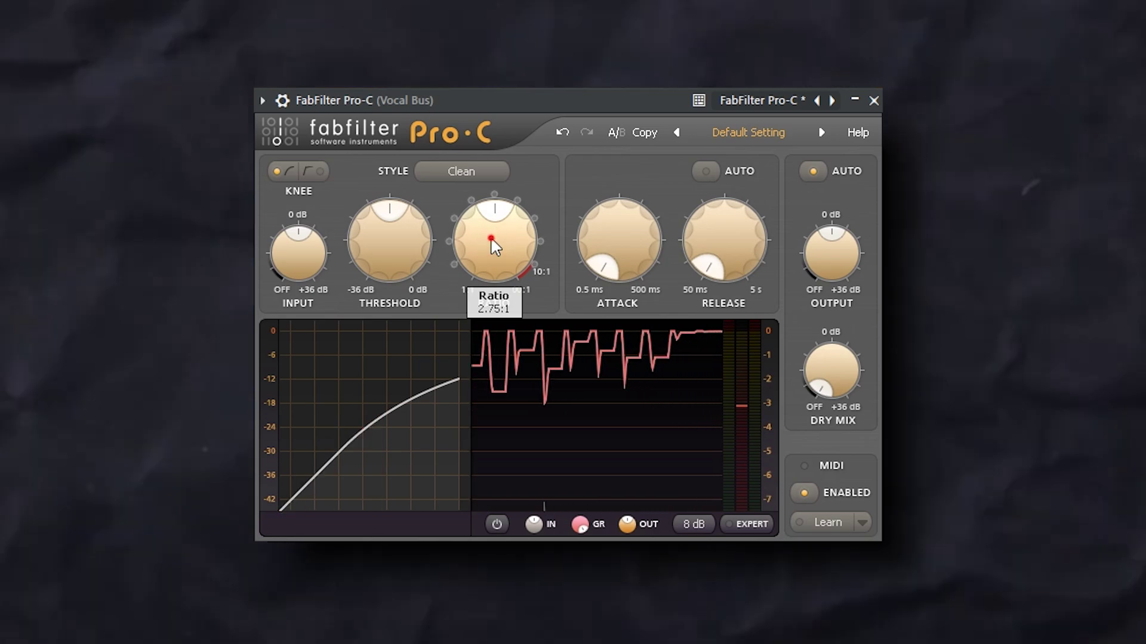
double_click(490, 237)
text(2)
key(Return)
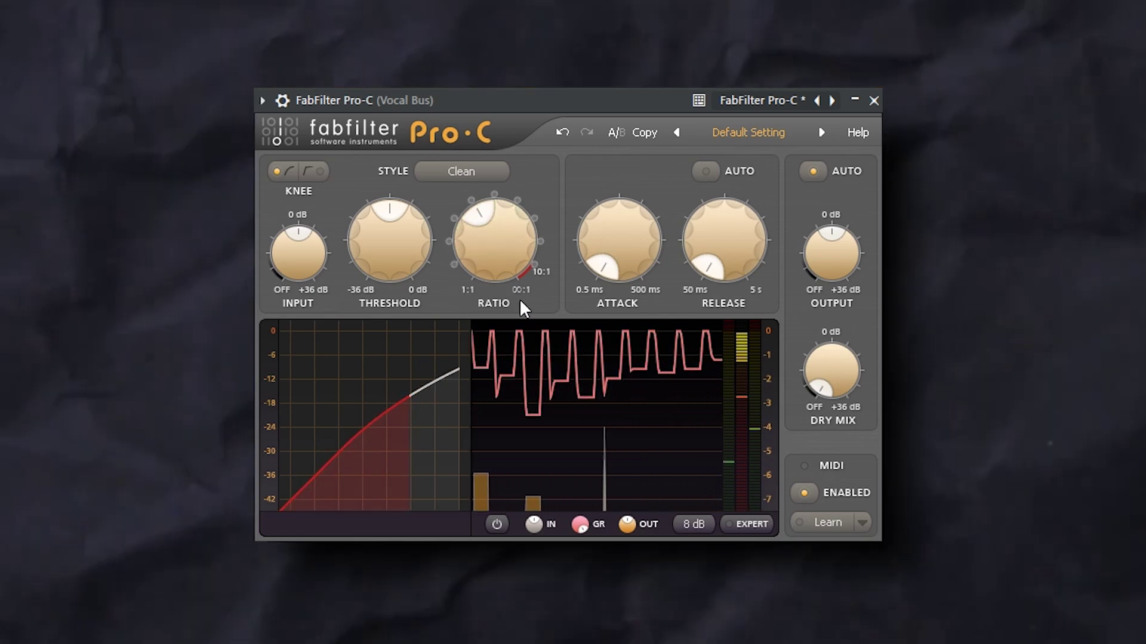
Raise the Vocal Bus compressor's threshold, enable automatic release, and close the compressor
drag(411, 251, 403, 180)
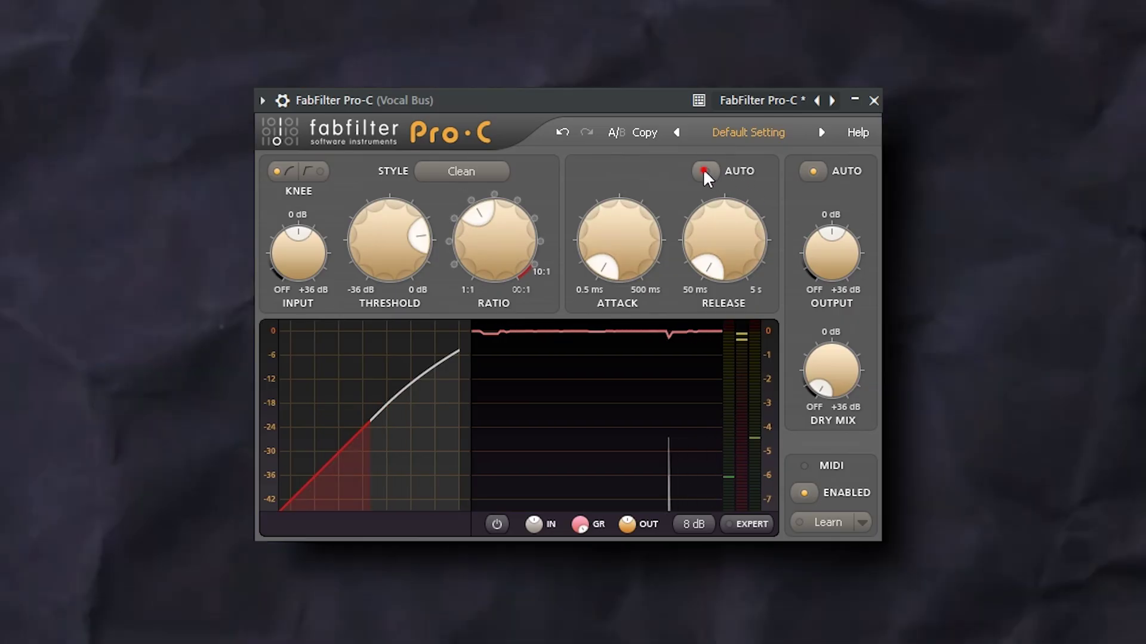
click(704, 171)
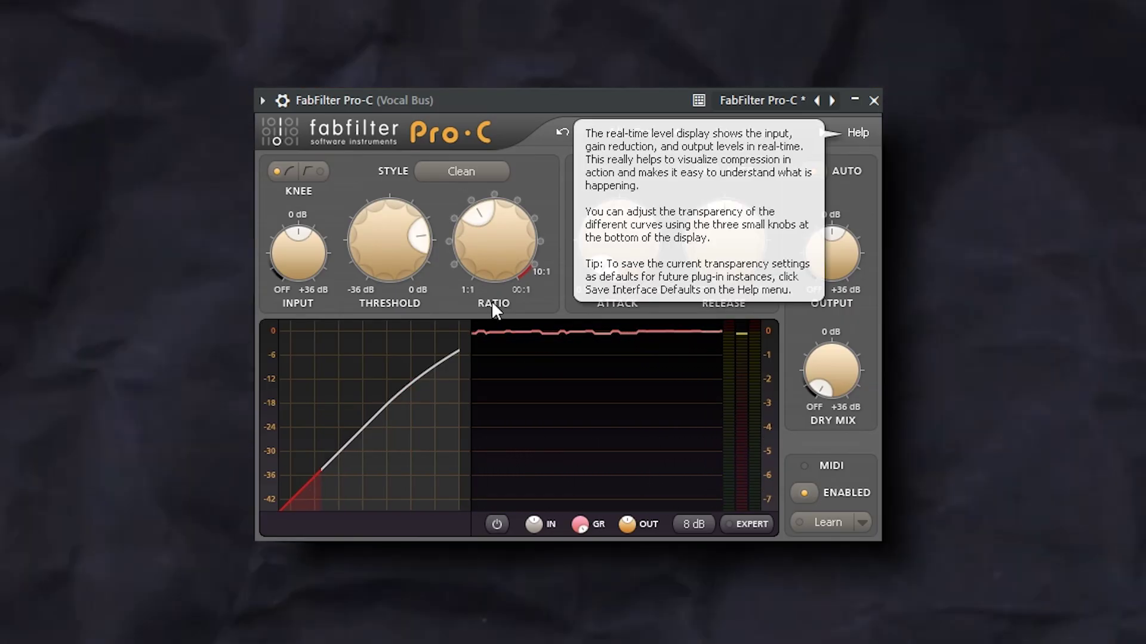
click(393, 252)
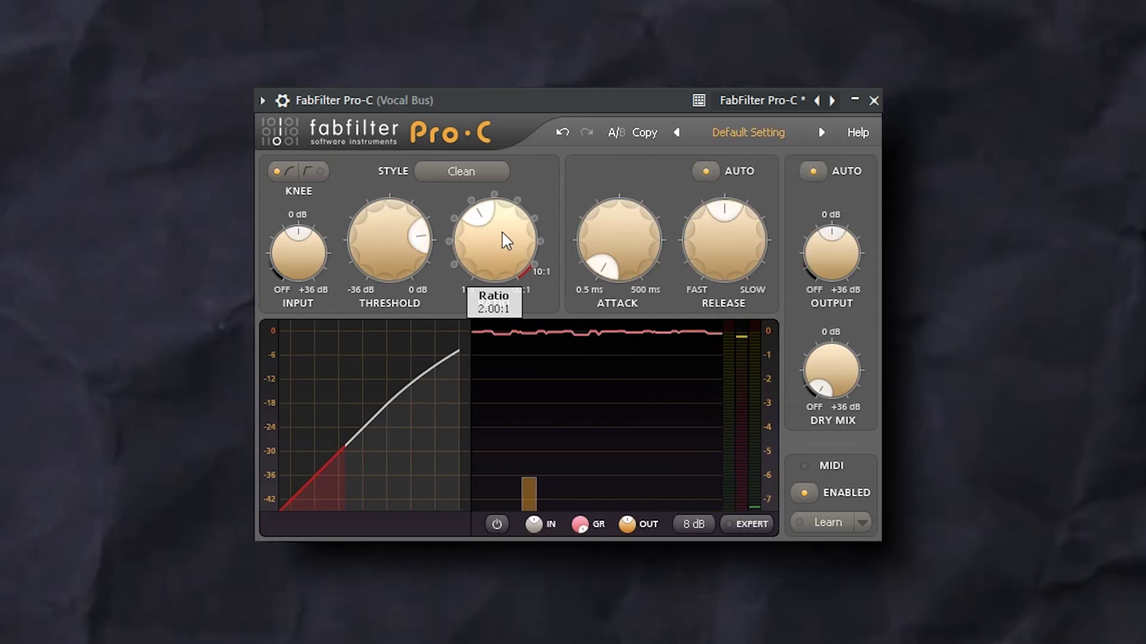
click(873, 101)
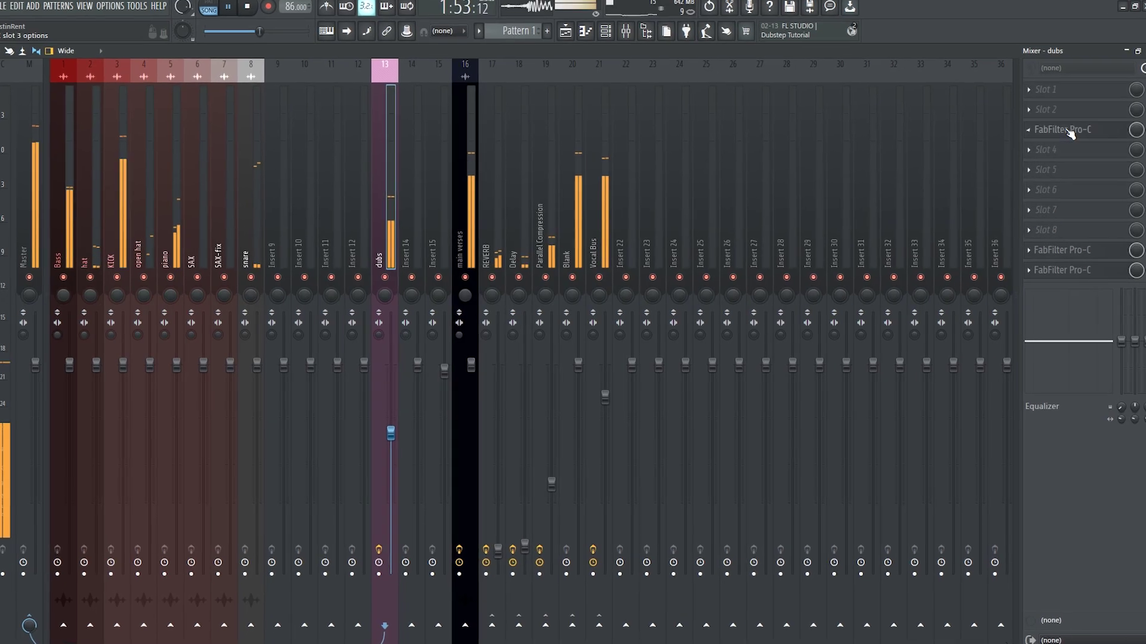
In the dubs track's Ozone 5 Imager, enable Stereoize with a 3.3 delay and widen bands 2 and 3 to about 18.8% and 12.5%
drag(1089, 228, 1097, 149)
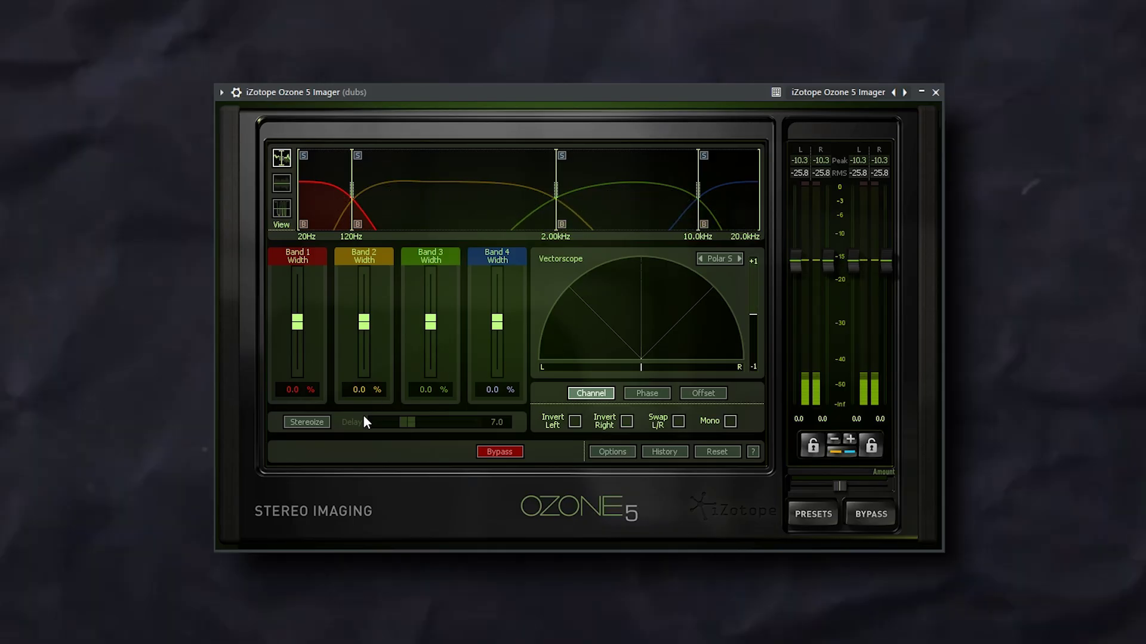
click(307, 422)
drag(364, 322, 432, 315)
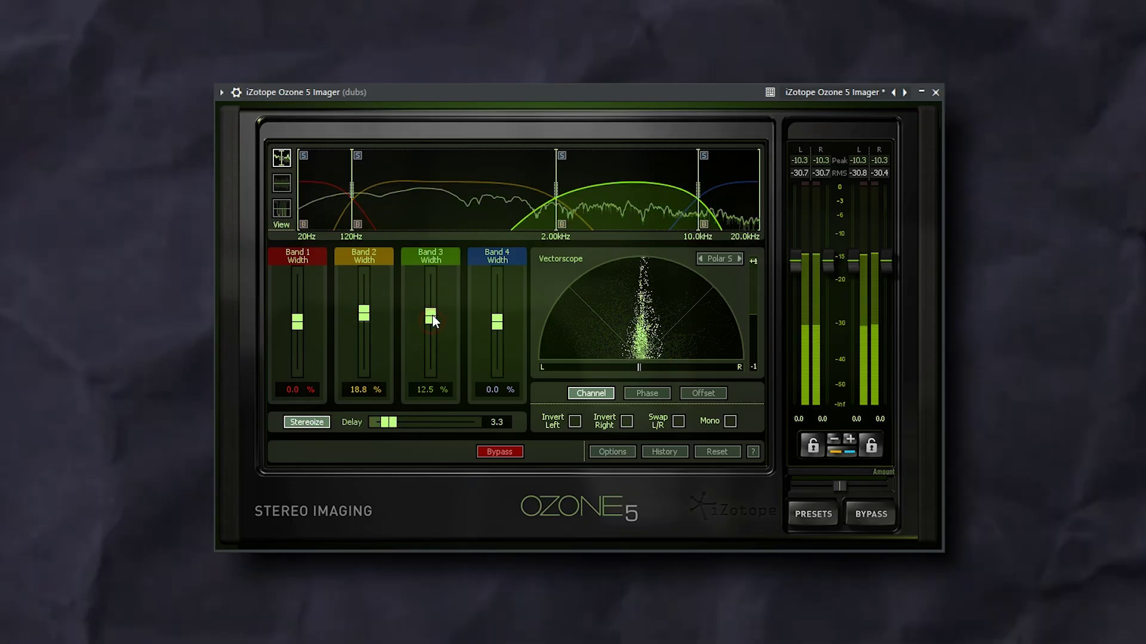
drag(356, 310, 298, 332)
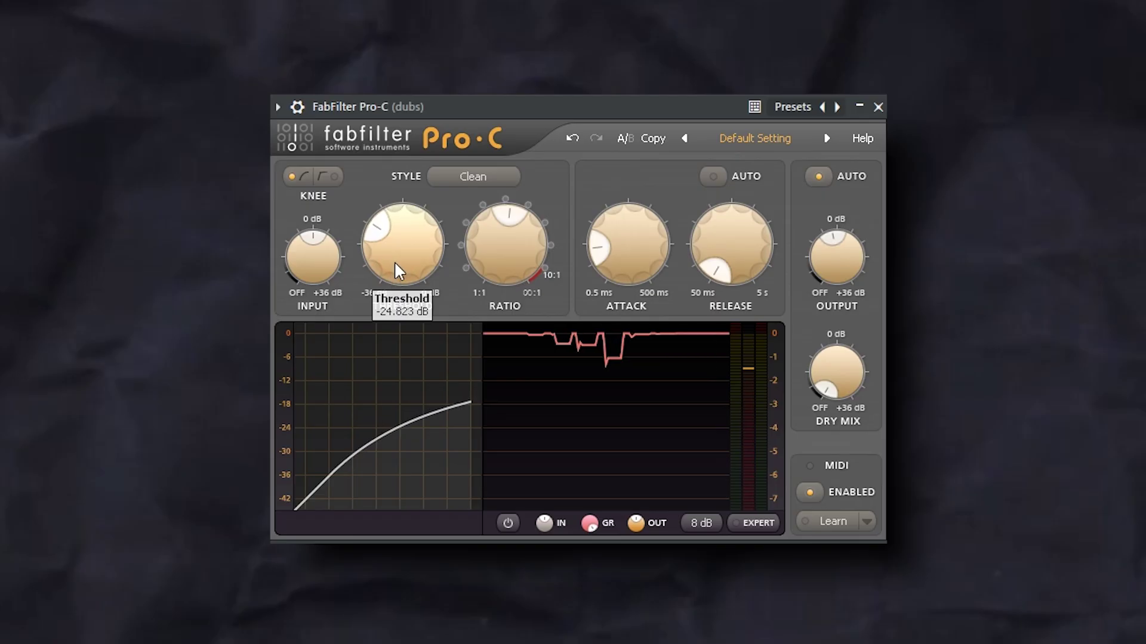
Fine-tune the dubs track's Pro-C threshold around -24.8 dB
drag(395, 263, 393, 264)
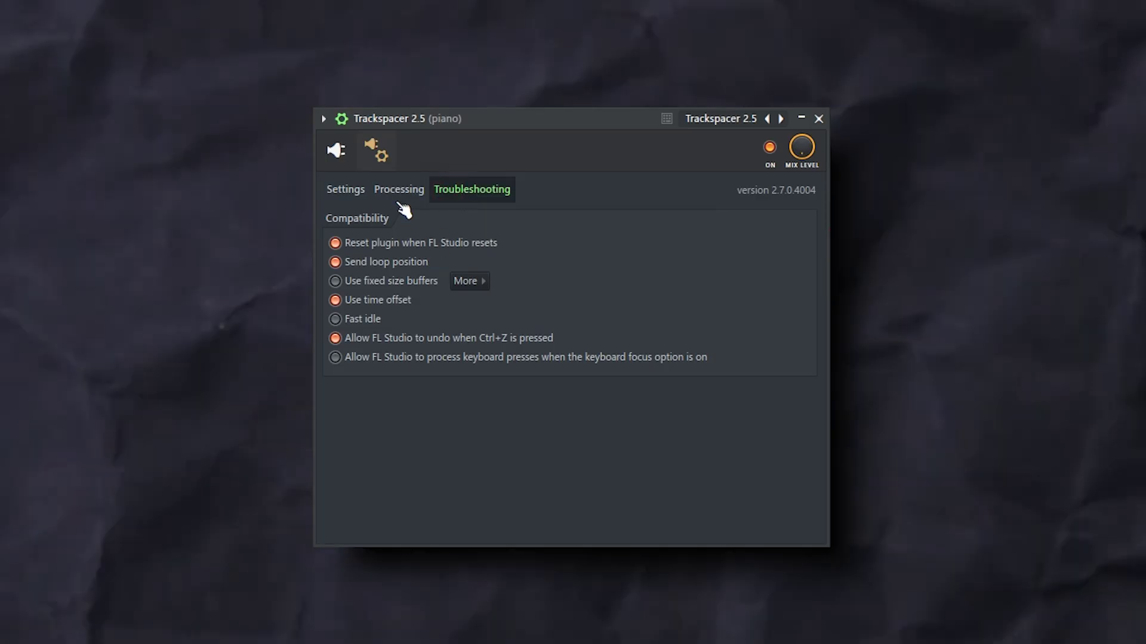
On the piano track's Trackspacer, check the sidechain connections, raise the low-cut frequency and set the amount to 7.5%
click(399, 191)
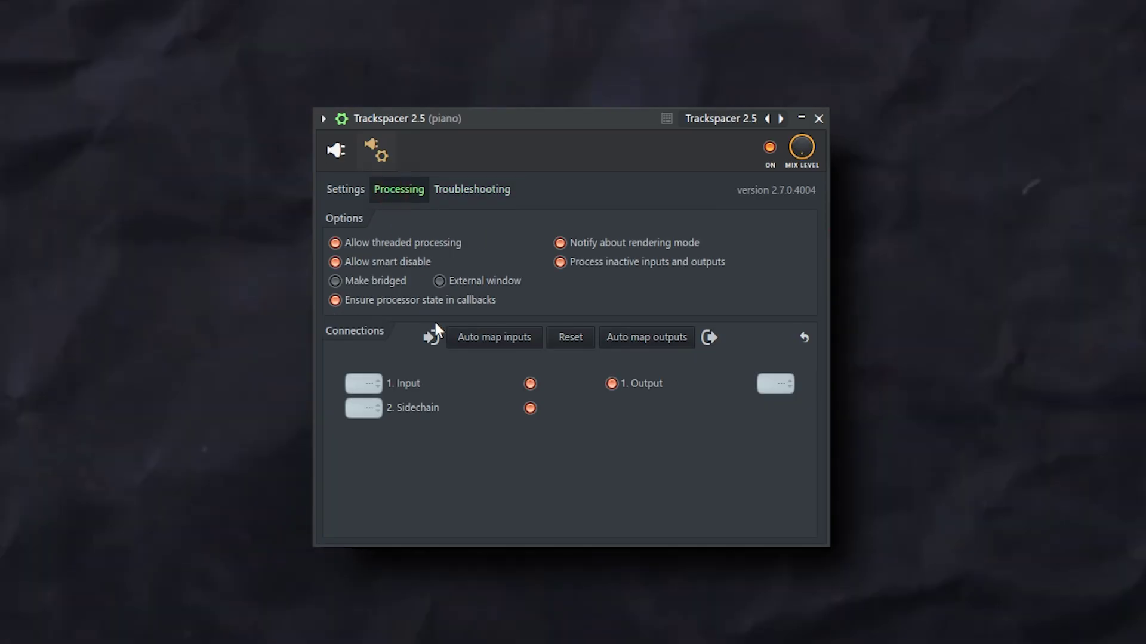
click(345, 162)
drag(421, 482, 411, 420)
drag(528, 433, 555, 542)
drag(556, 422, 585, 427)
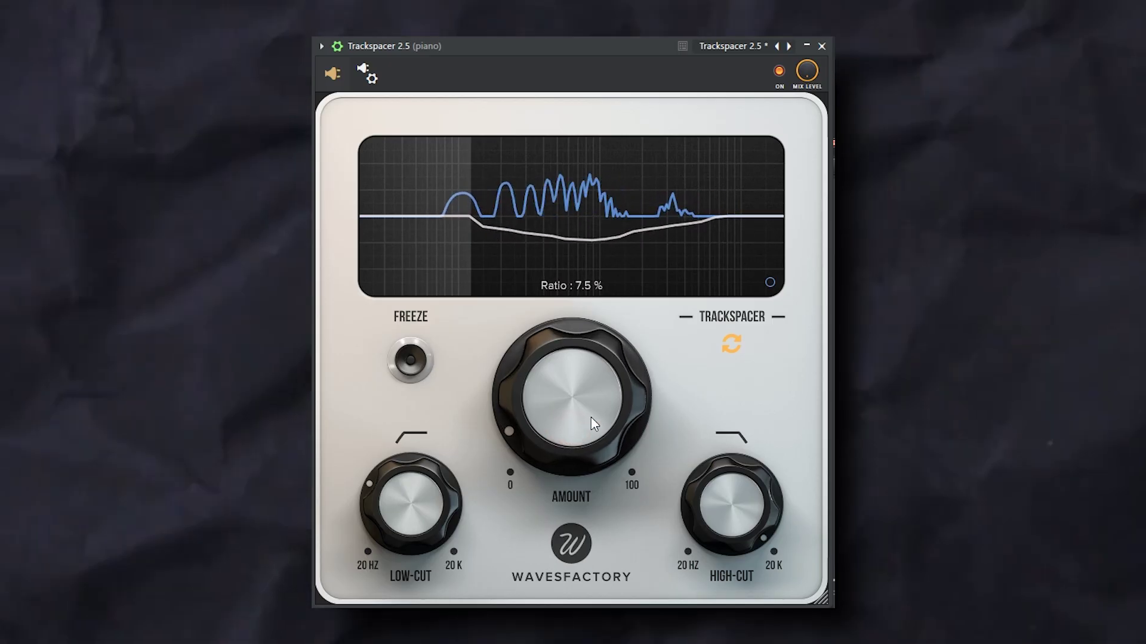